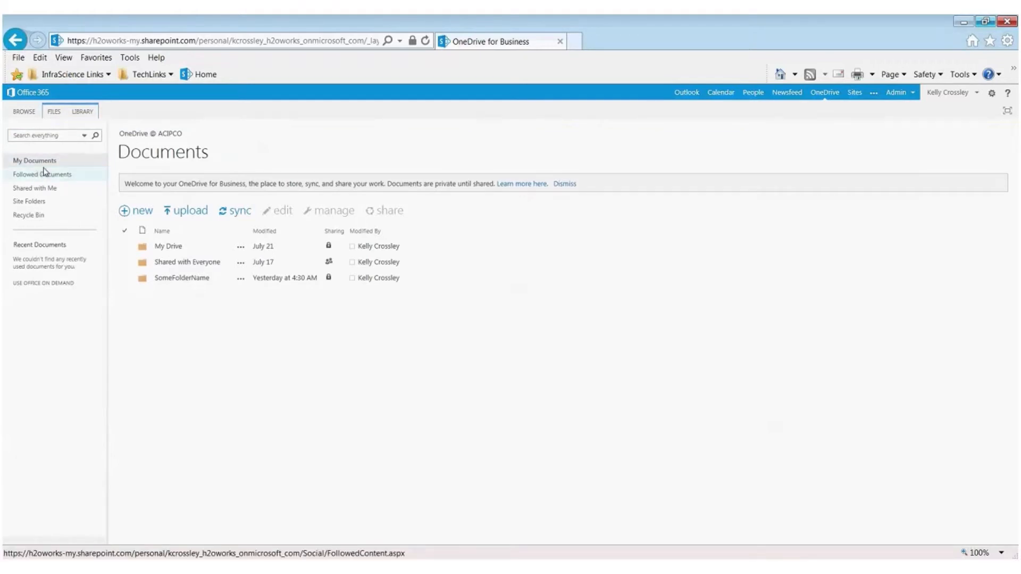
Step: Look through the followed documents, shared items, site folders and recycle bin, and return to My Documents
click(58, 136)
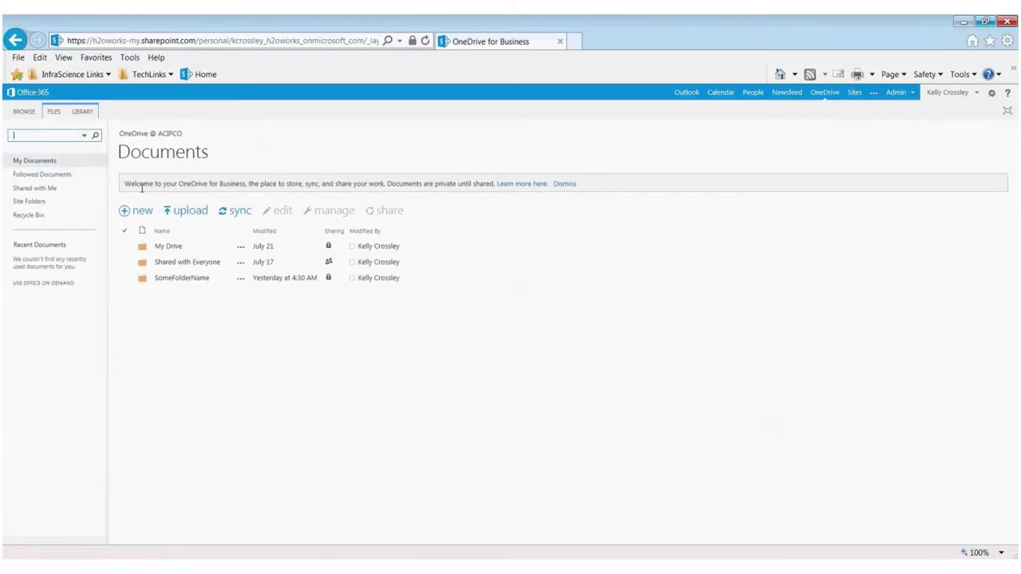
click(42, 165)
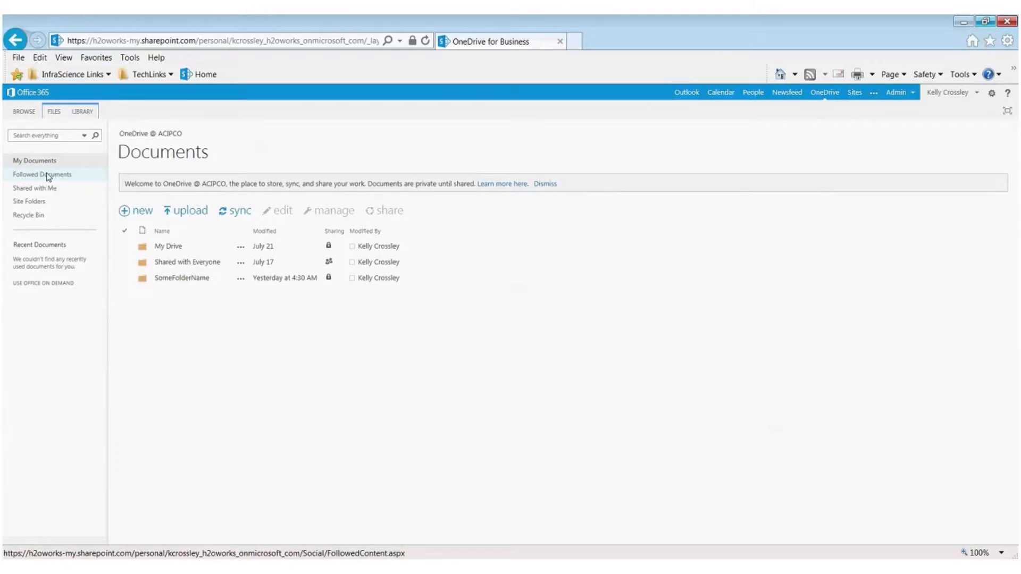
click(48, 176)
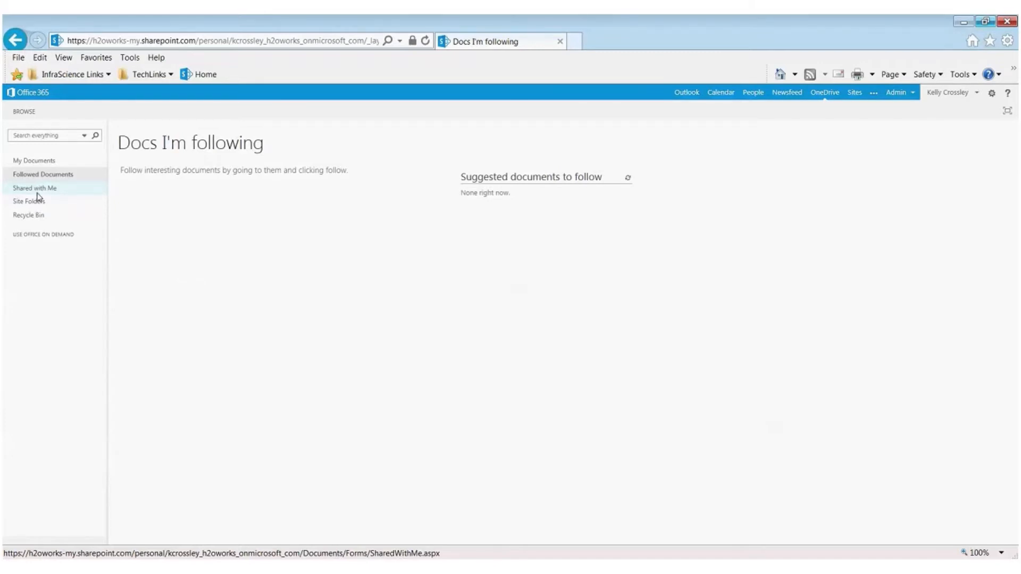
click(37, 194)
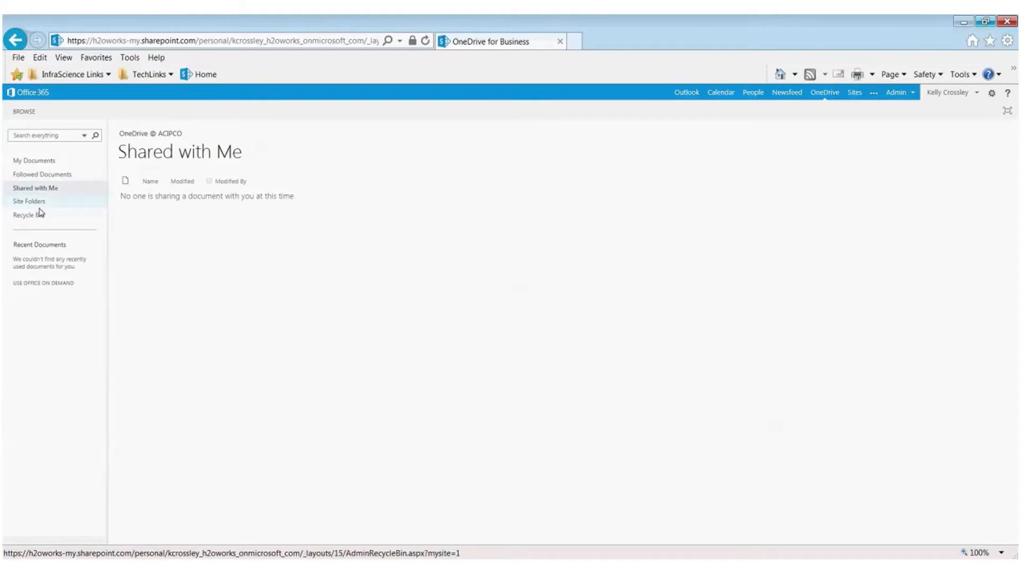
click(29, 202)
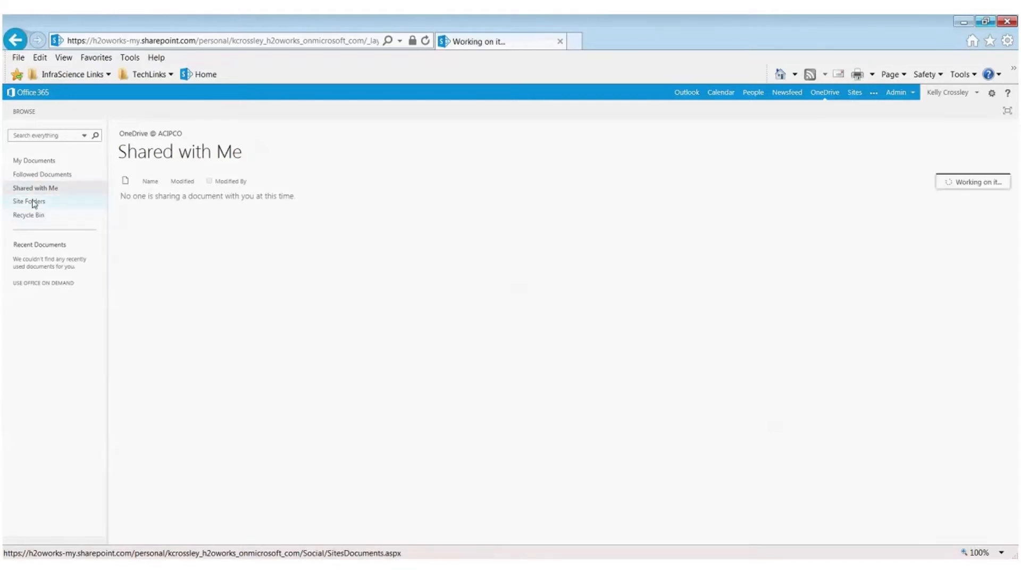
scroll(228, 221, down, 4)
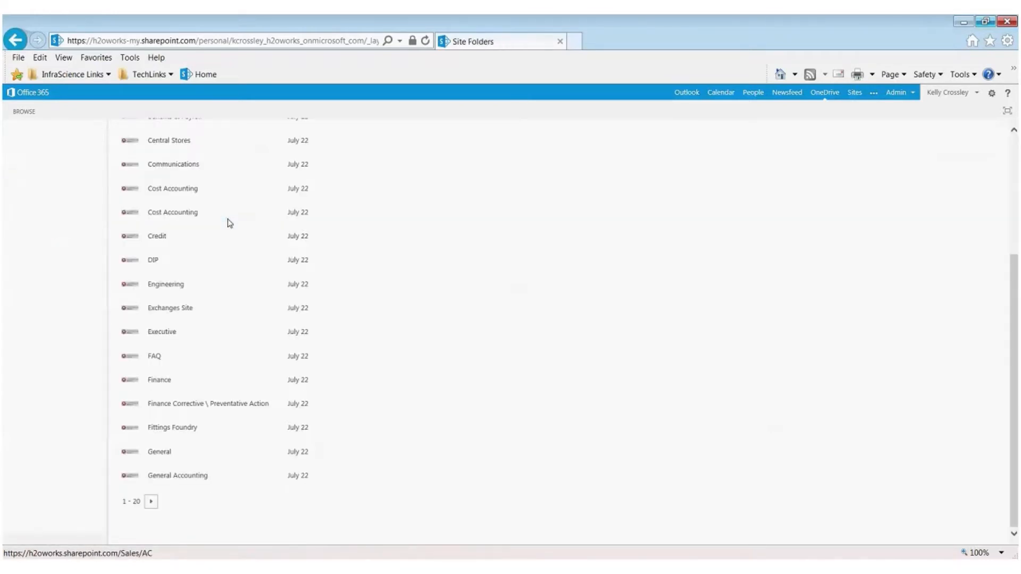
scroll(228, 221, up, 4)
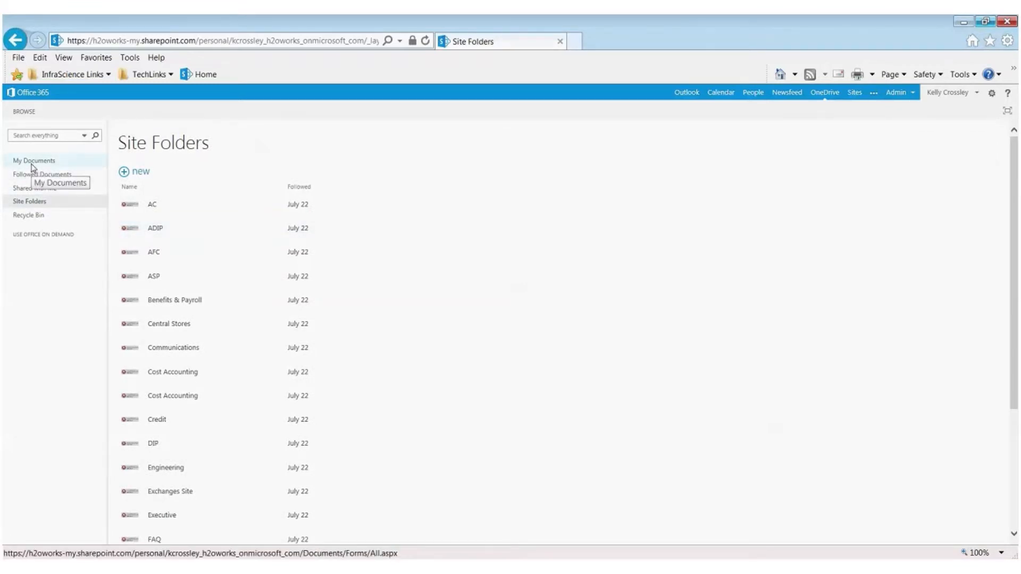
click(30, 215)
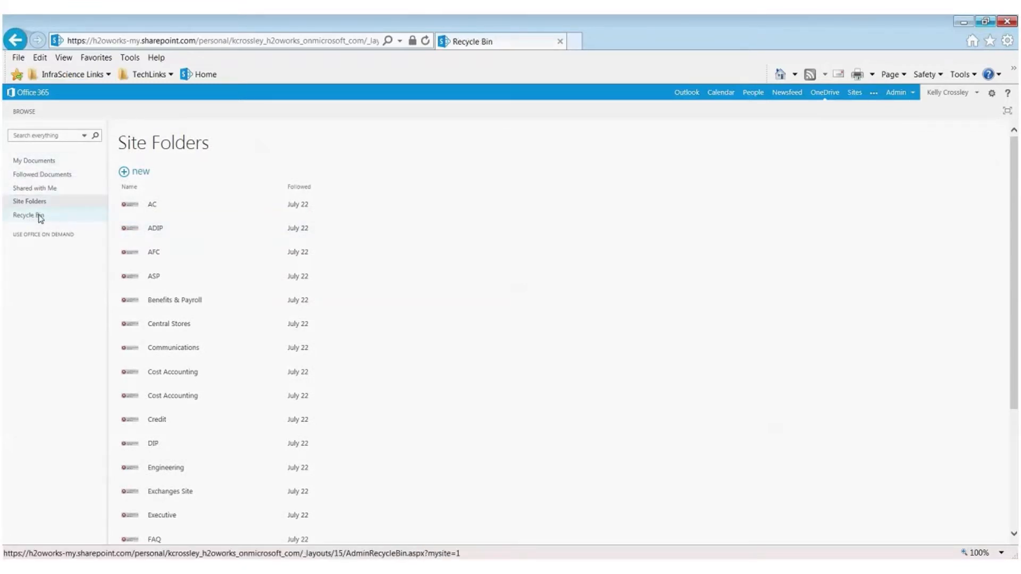
click(33, 163)
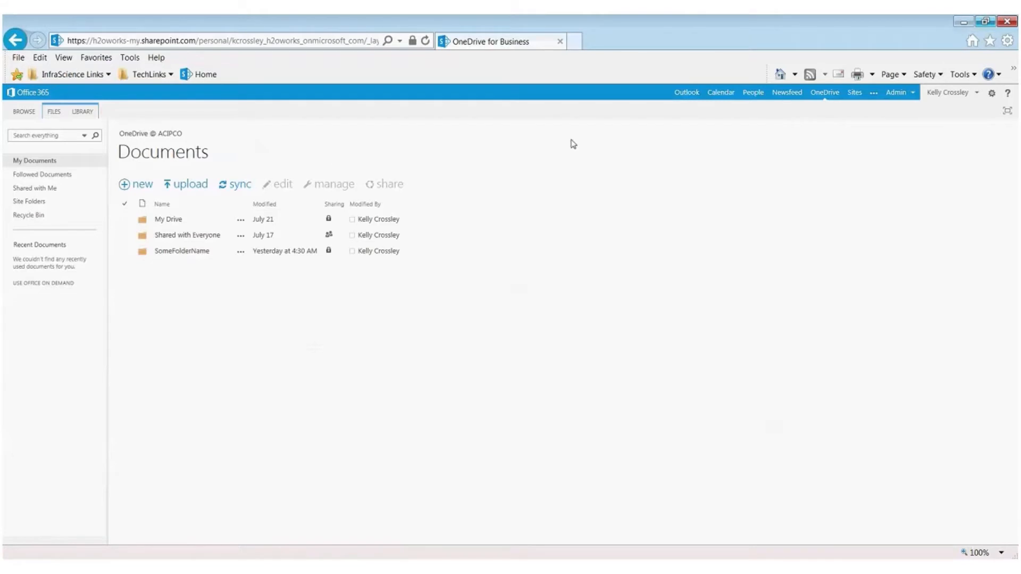
Step: Create a new folder named OnedriveTest in My Documents
click(136, 187)
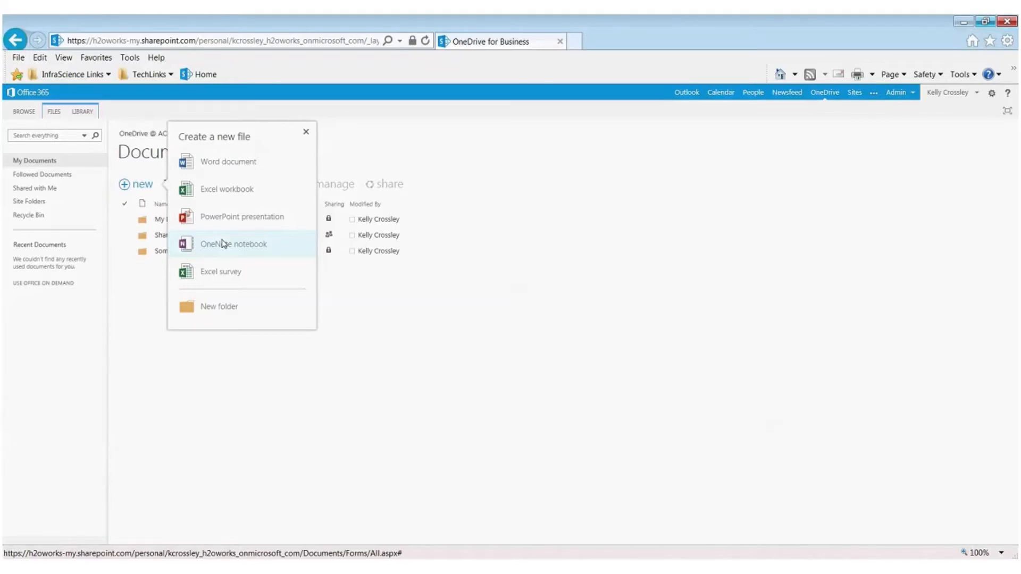
click(227, 308)
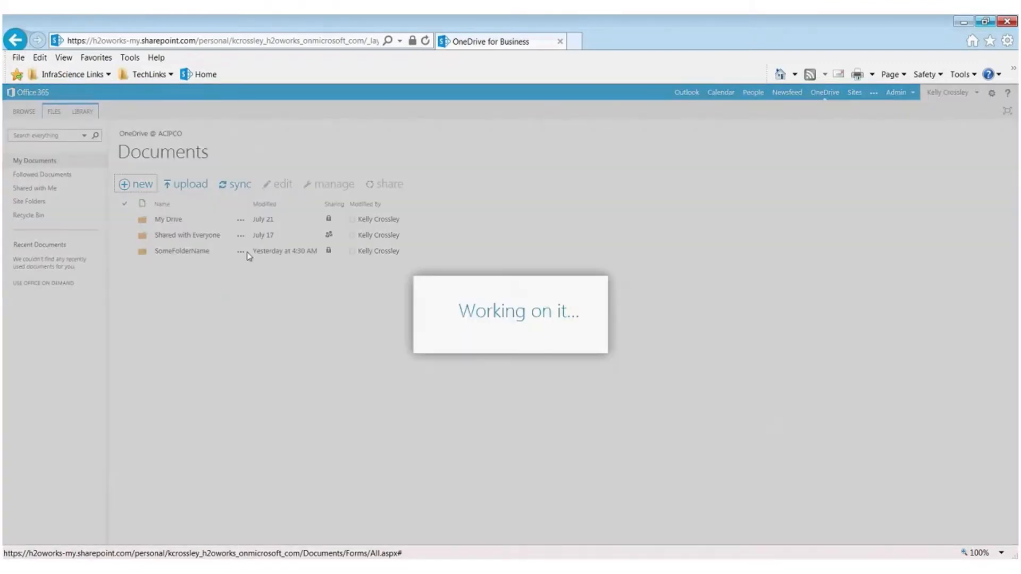
text(OnedriveT)
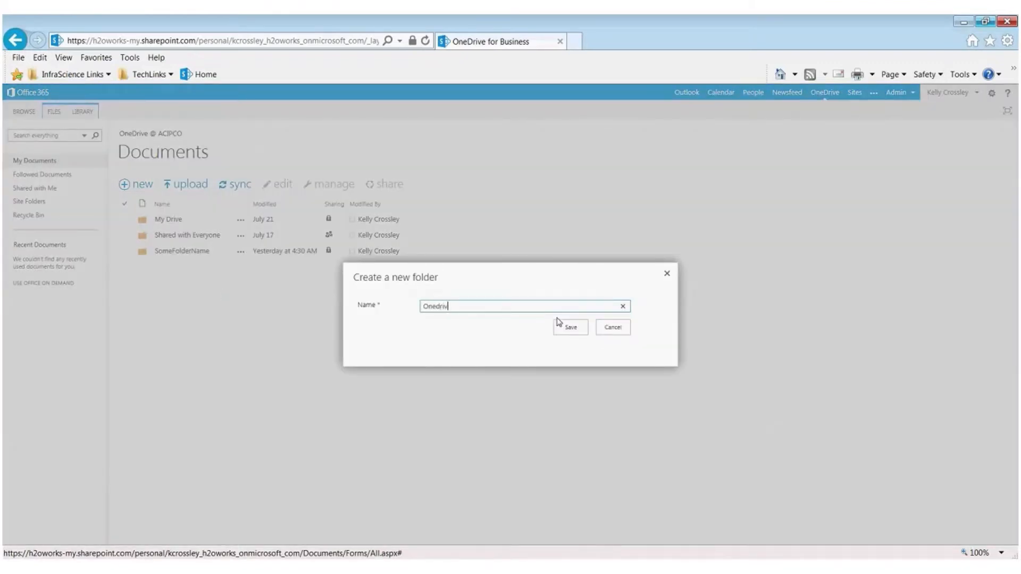
text(est)
click(567, 328)
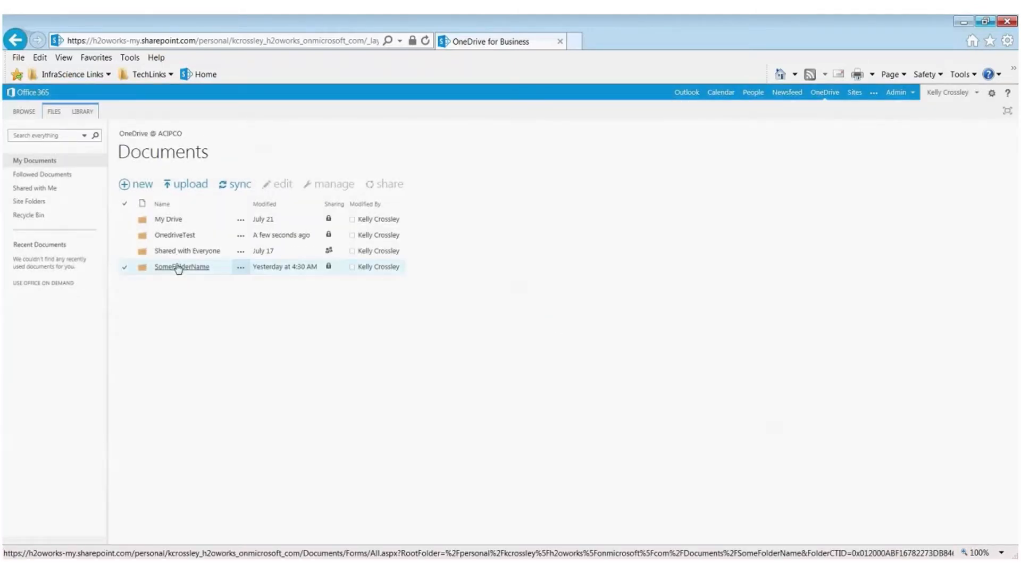
Step: Create a new Word document inside the OnedriveTest folder
click(190, 237)
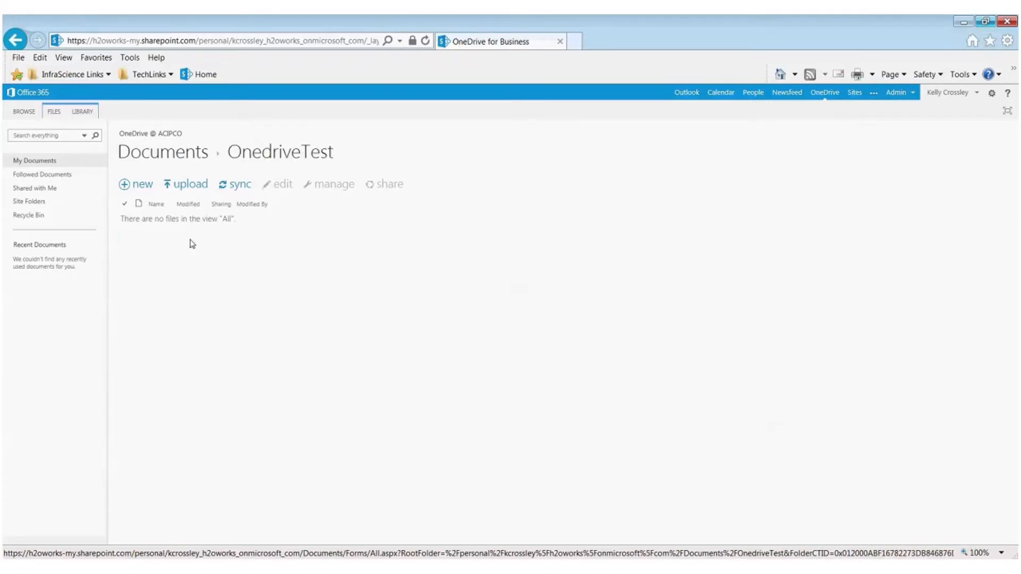
click(144, 186)
click(143, 185)
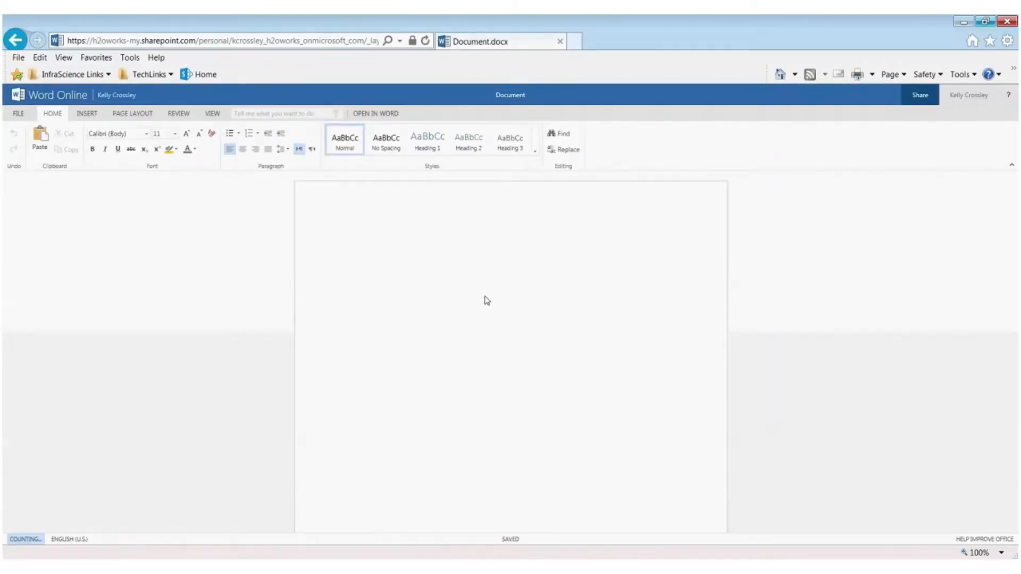
Step: Write three lines of text: "alskjdfalksjdflasdkjdf", "asdfd;lakjsdf;lkasjdf;lajsddf" and "asddfasdfkjasldfj"
text(alskjdfalksjdflasdkjdf)
key(Return)
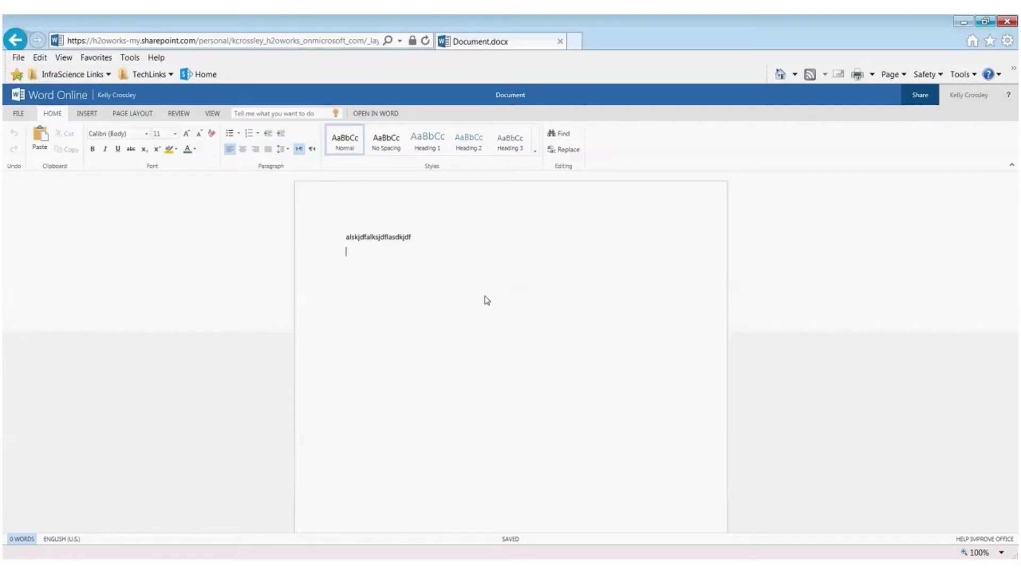
text(asdfd;lakjsdf;lkasjdf;lajsddf)
key(Return)
text(asddfasdfkja)
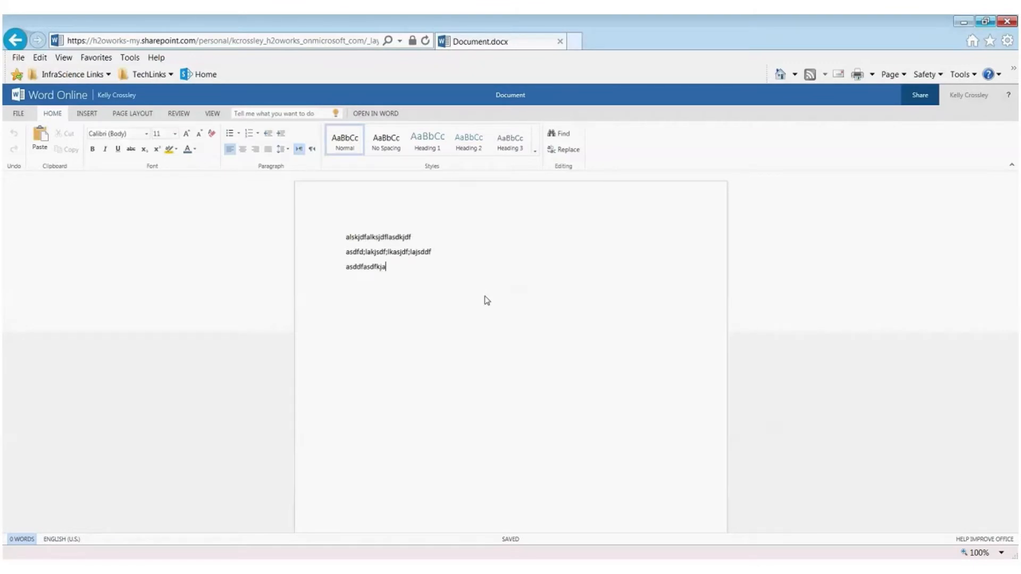
text(sldfj)
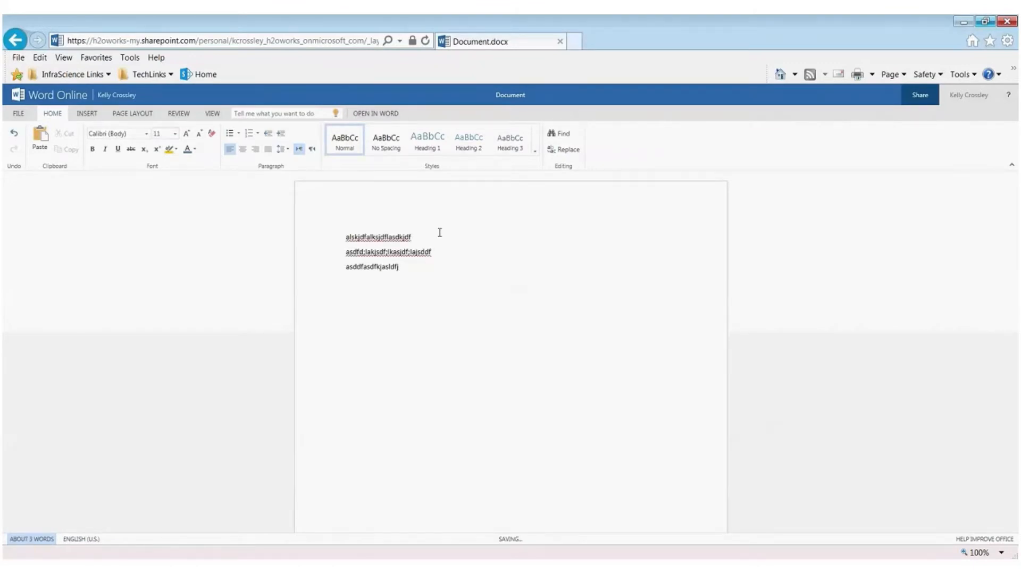
Step: Set all the text in the document to the Calibri font at size 20
key(ctrl+a)
click(146, 133)
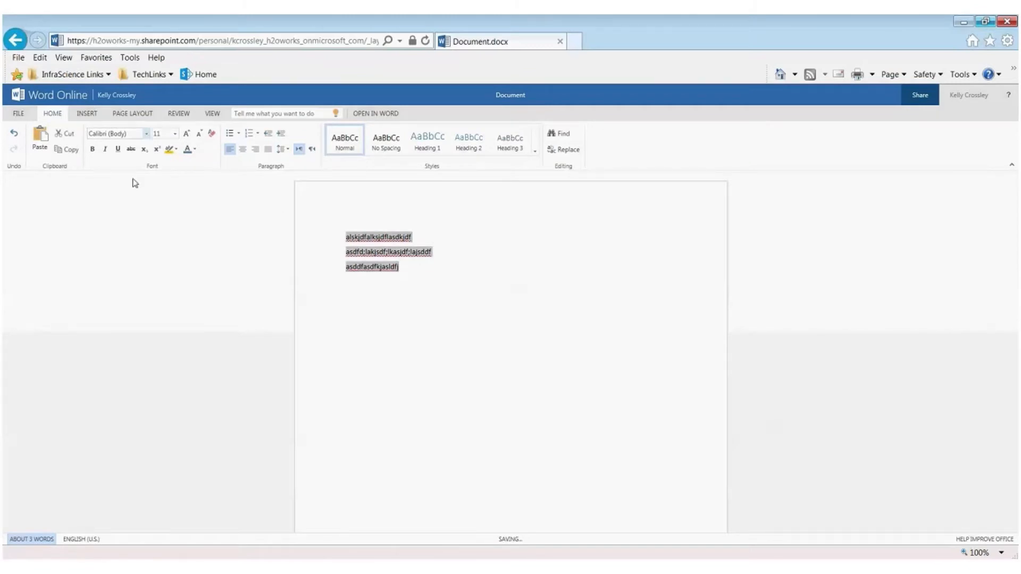
click(130, 369)
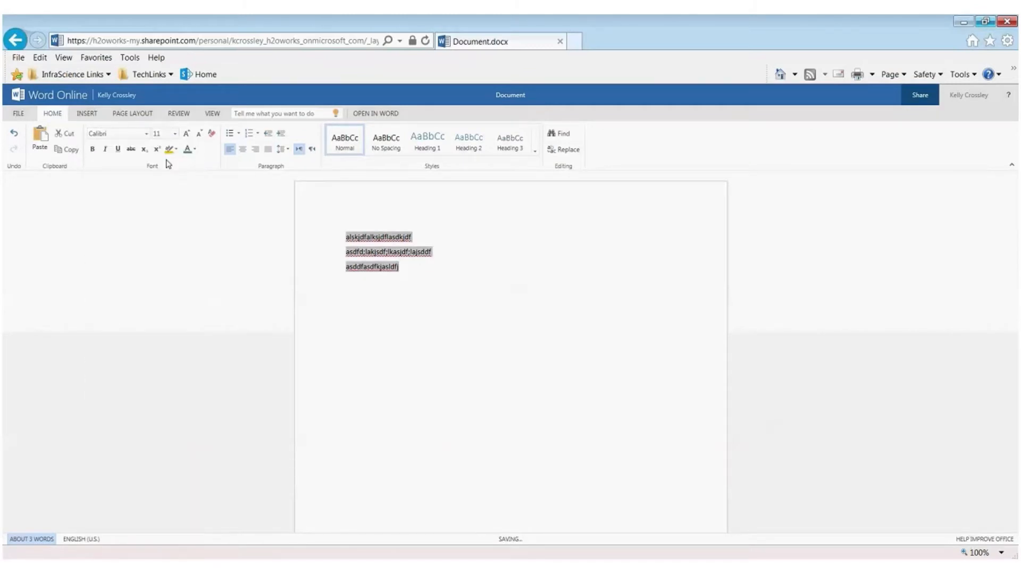
click(174, 133)
click(158, 253)
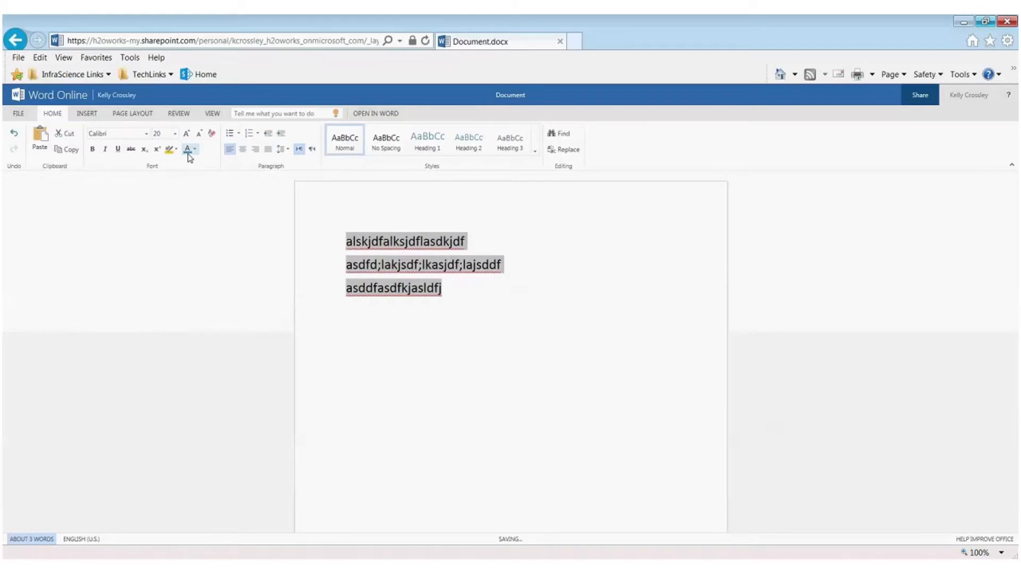
Step: Try a white font colour on the whole text and replace it with a dark one
click(194, 149)
click(239, 199)
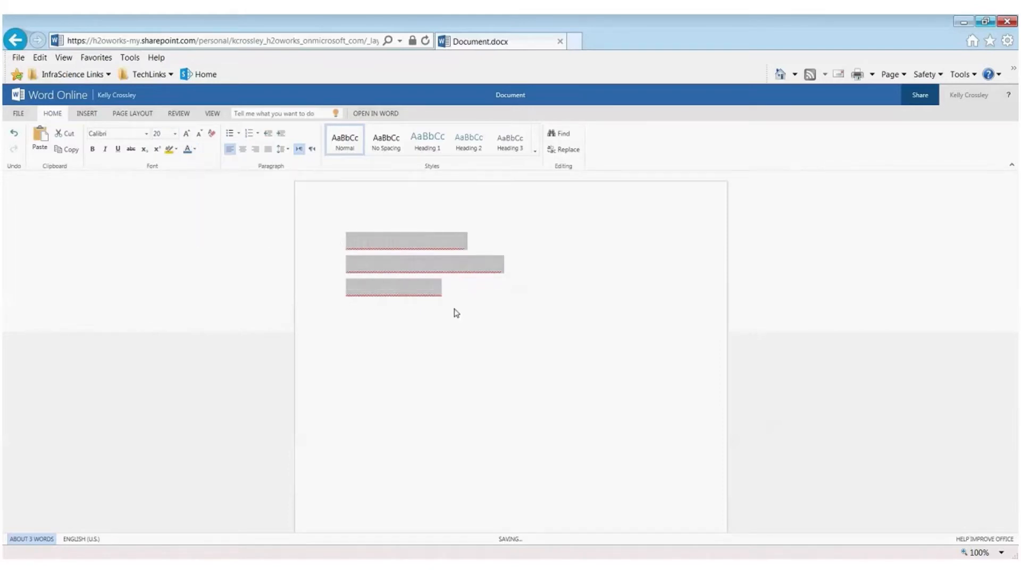
click(194, 149)
click(200, 201)
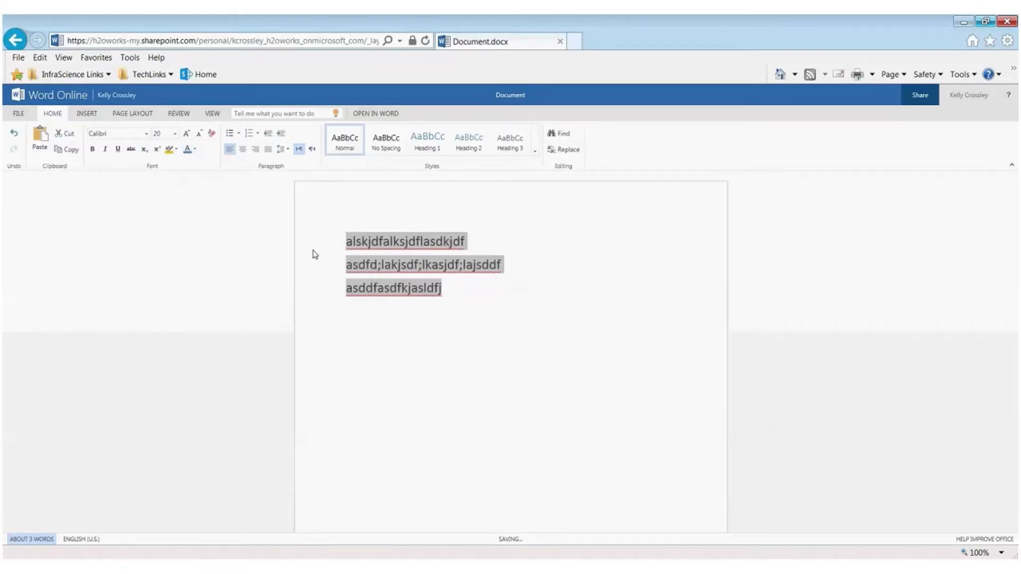
click(483, 344)
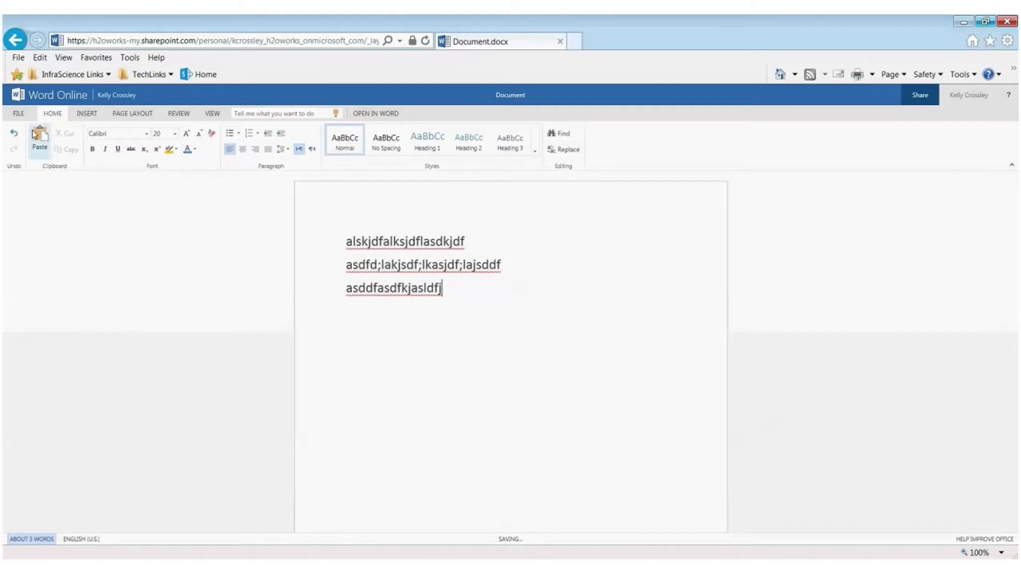
Step: Examine the document's Save As options and return to the text
click(16, 114)
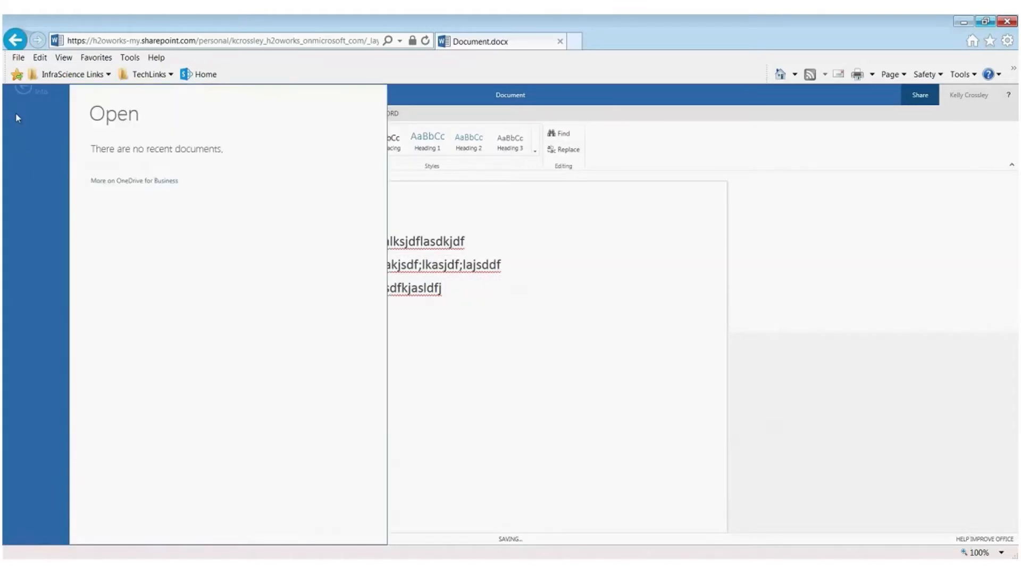
click(30, 213)
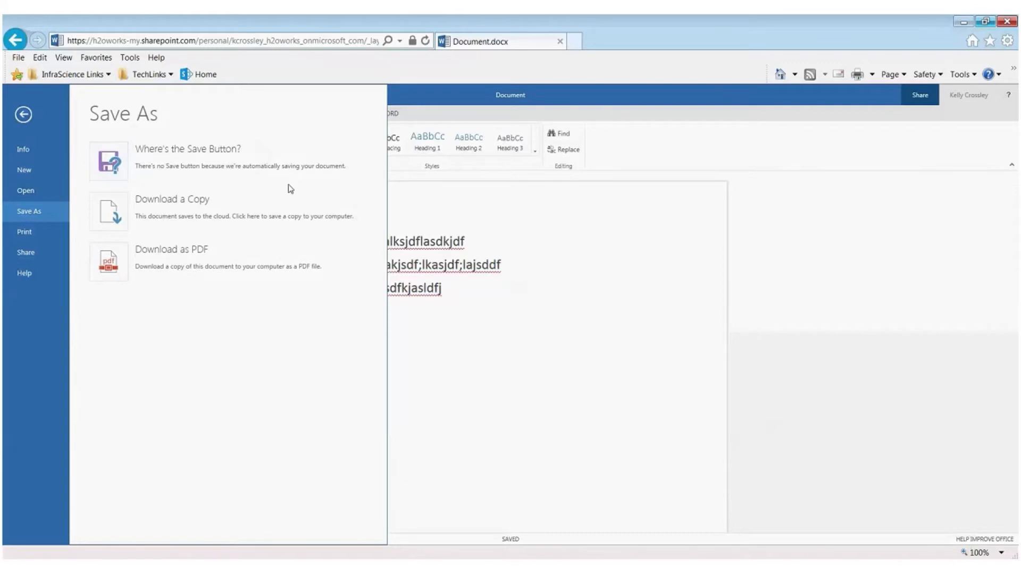
click(23, 115)
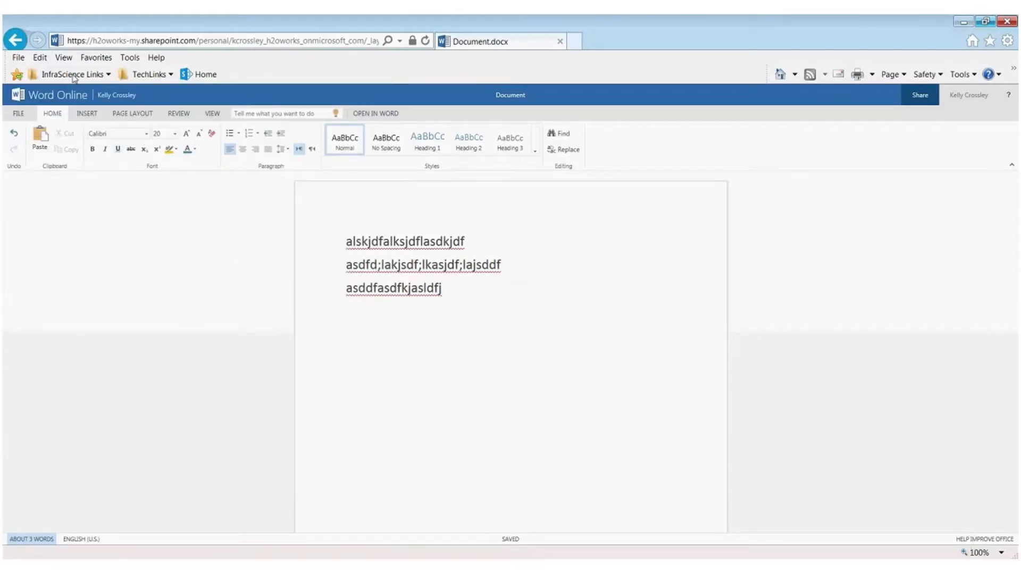
Step: Return to the OnedriveTest folder and change the name of Document to Tohaveameanfulname in its properties
click(16, 40)
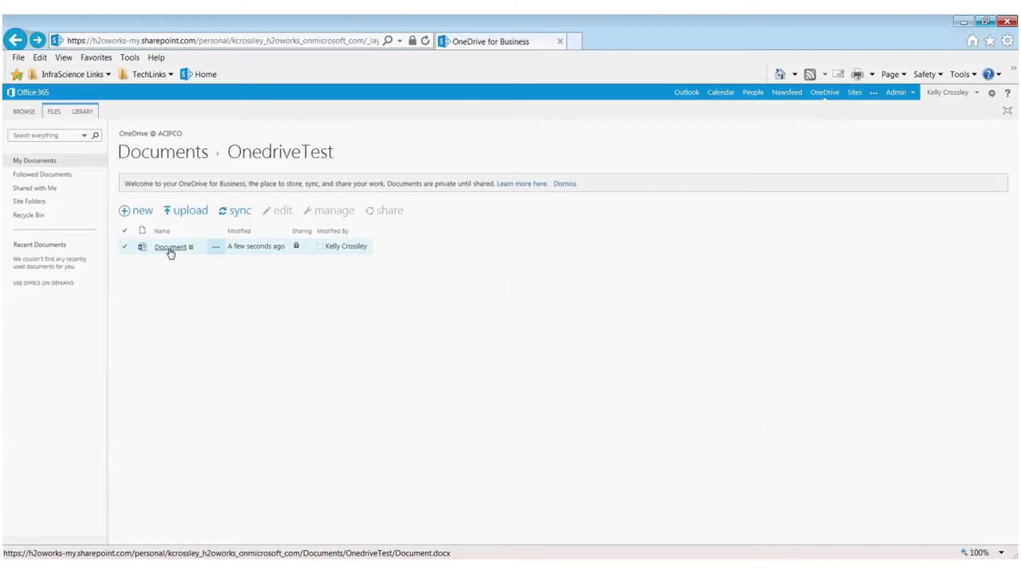
click(216, 247)
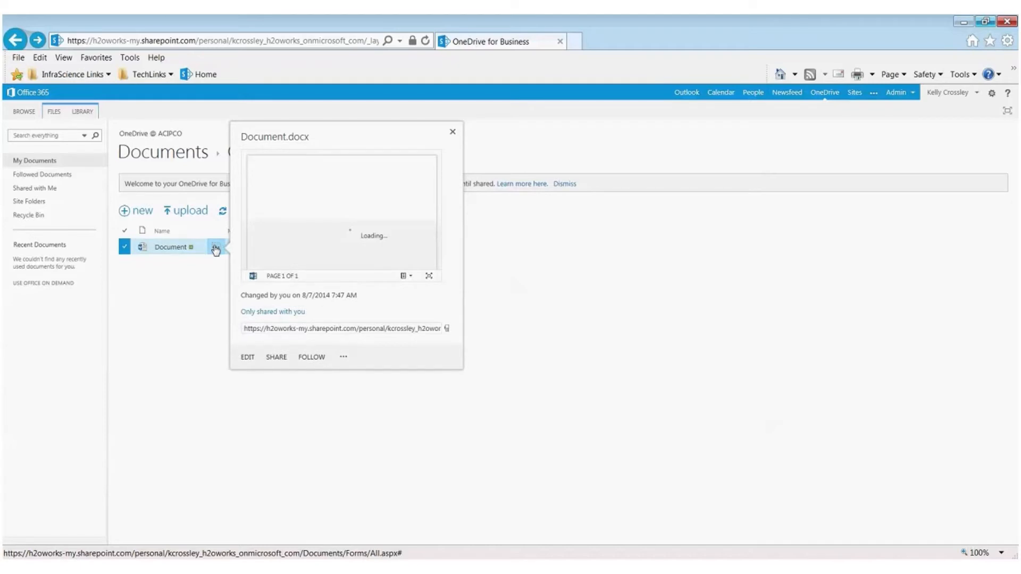
click(345, 359)
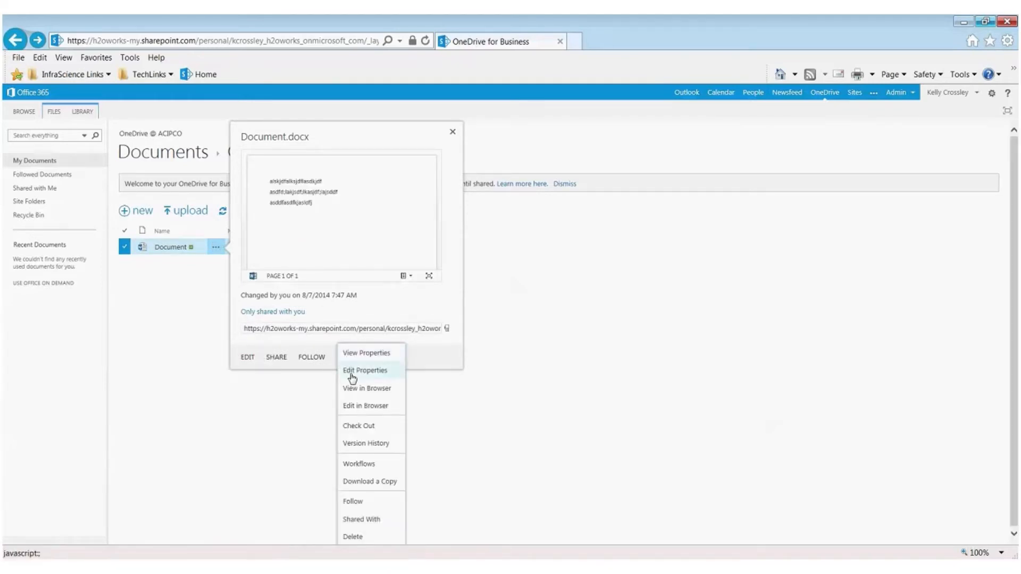
click(349, 377)
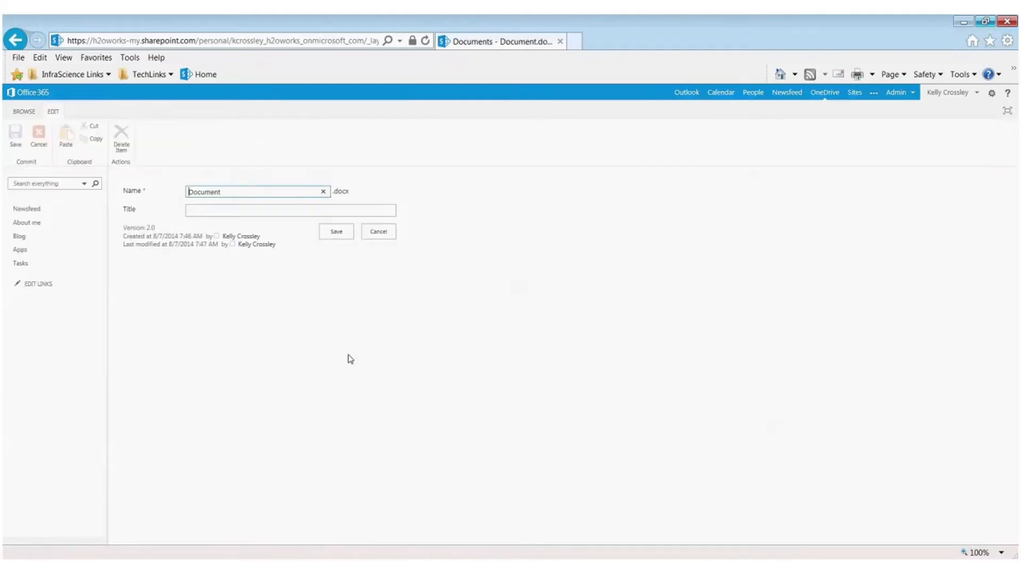
drag(230, 192, 149, 184)
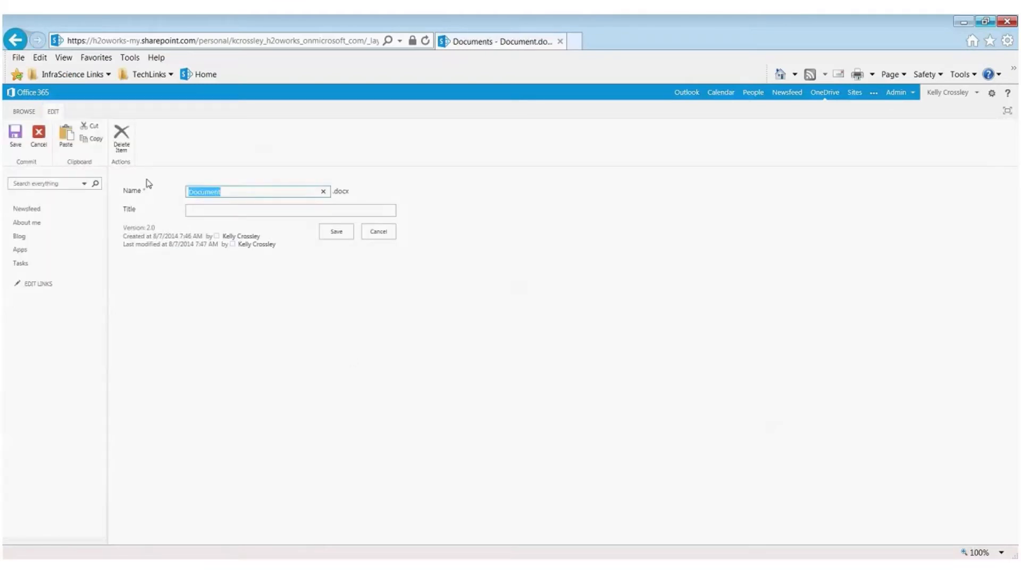
click(149, 184)
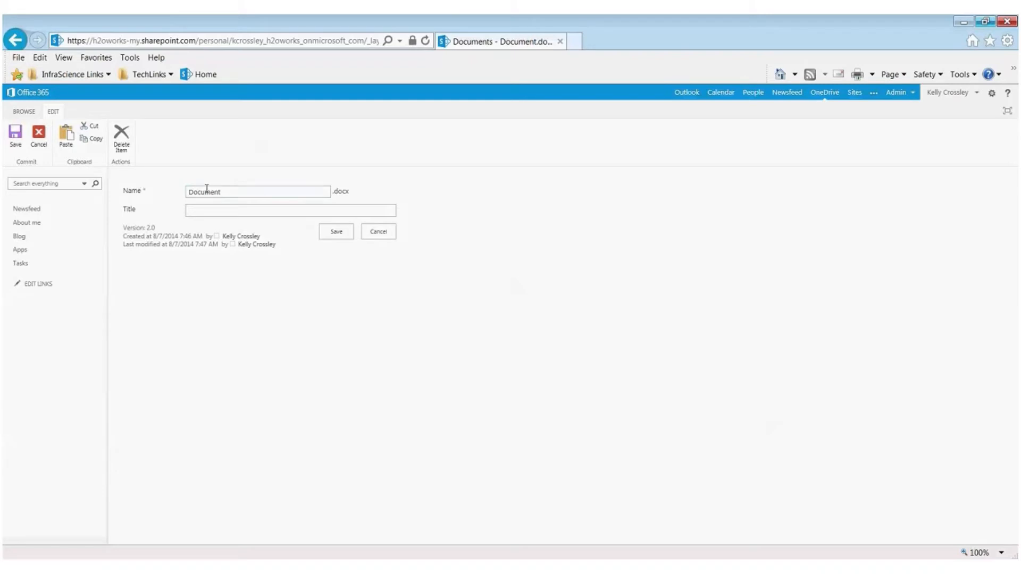
drag(232, 192, 110, 187)
text(Tohav)
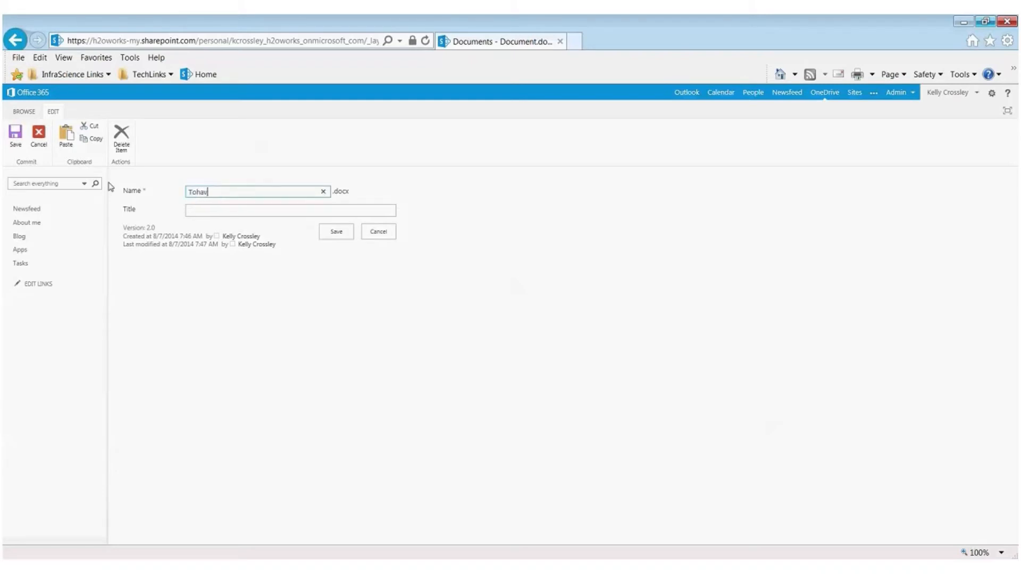
text(eameanfulname)
Step: Set the document's title to "Some name for the document" and save the properties
key(Tab)
text(Some )
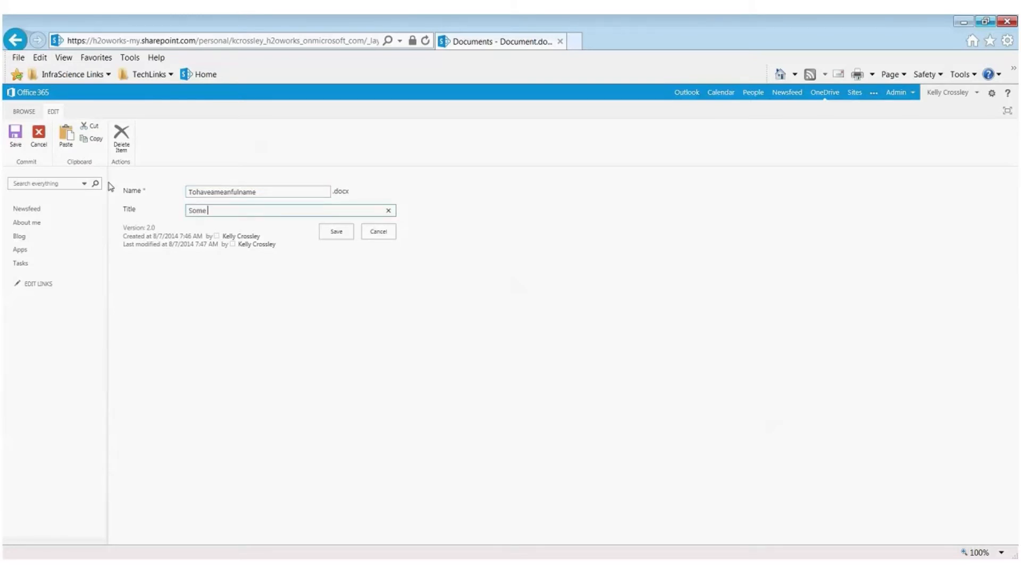
text(name for the document)
click(332, 235)
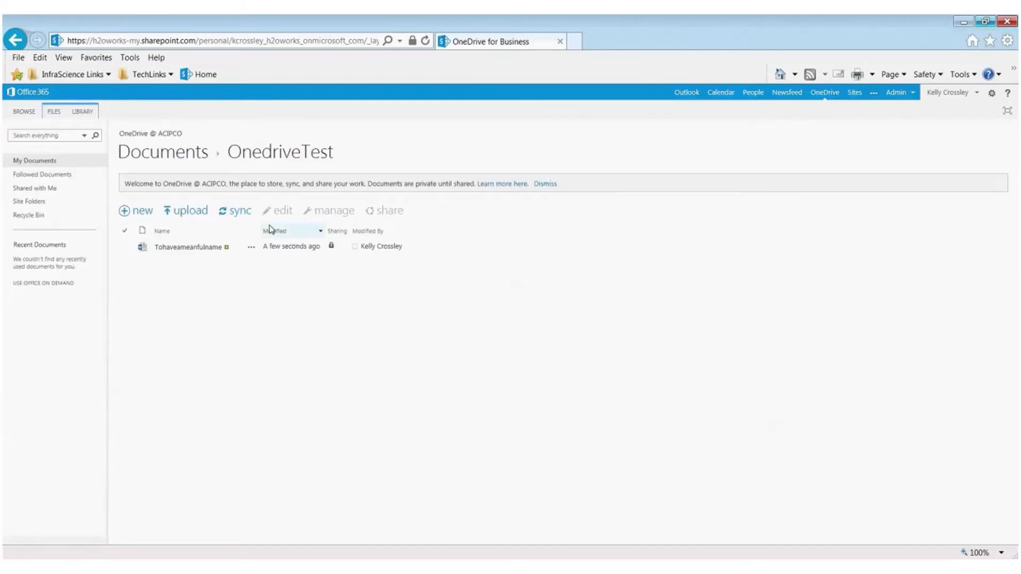
Step: Examine the sharing options for Tohaveameanfulname, including required sign-in and the e-mail invitation, without sharing the document
click(252, 247)
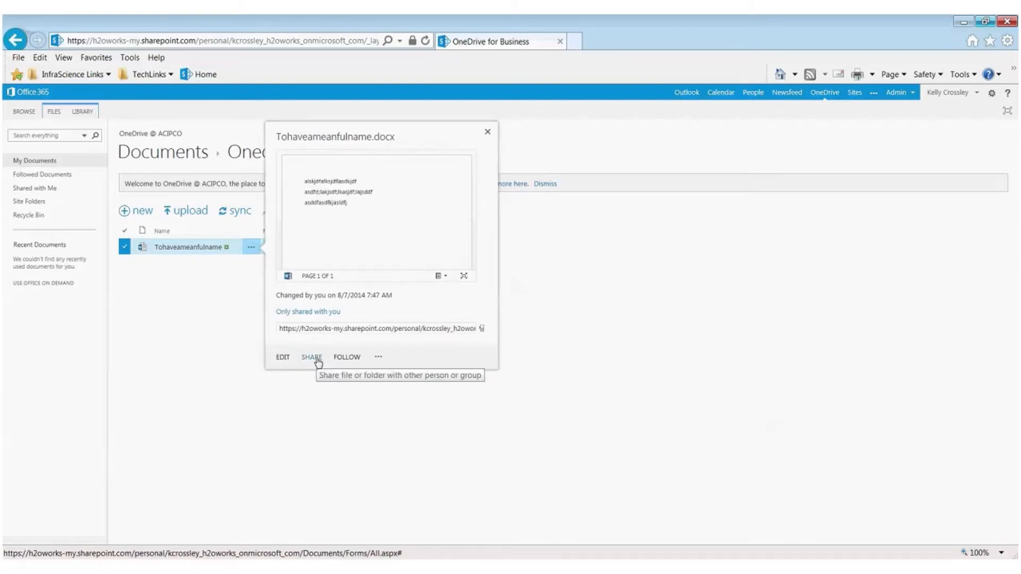
click(313, 358)
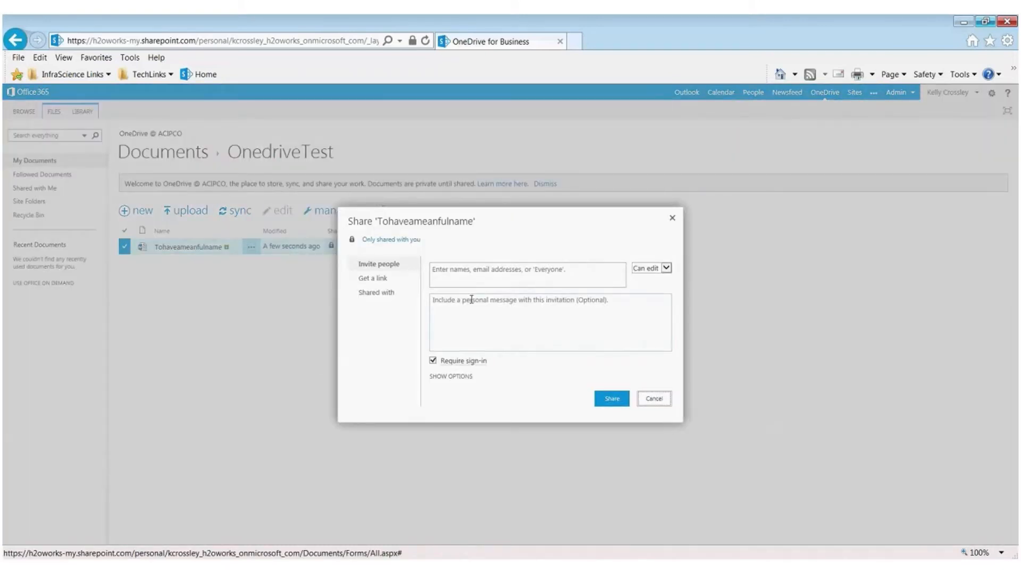
click(557, 277)
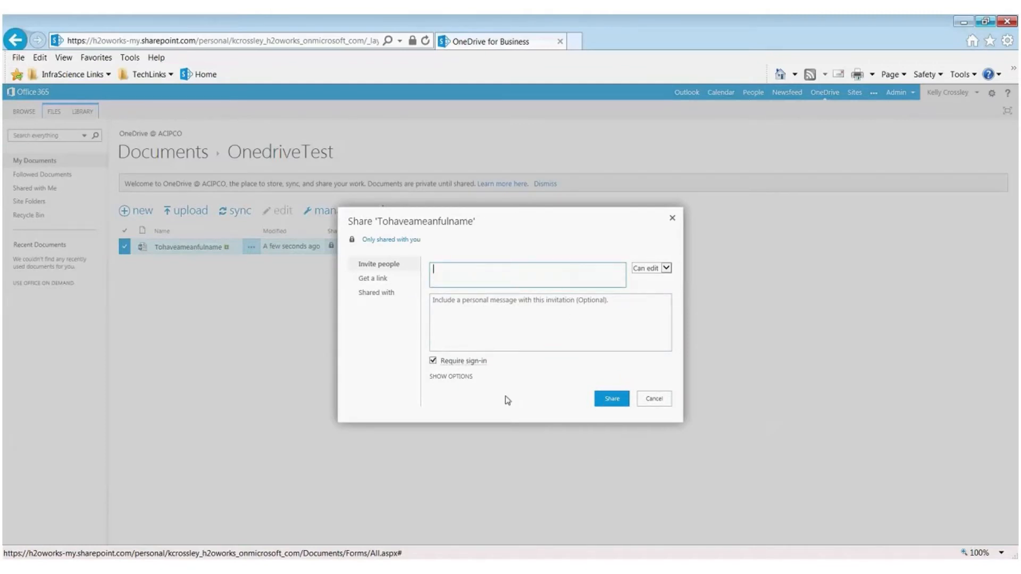
click(433, 363)
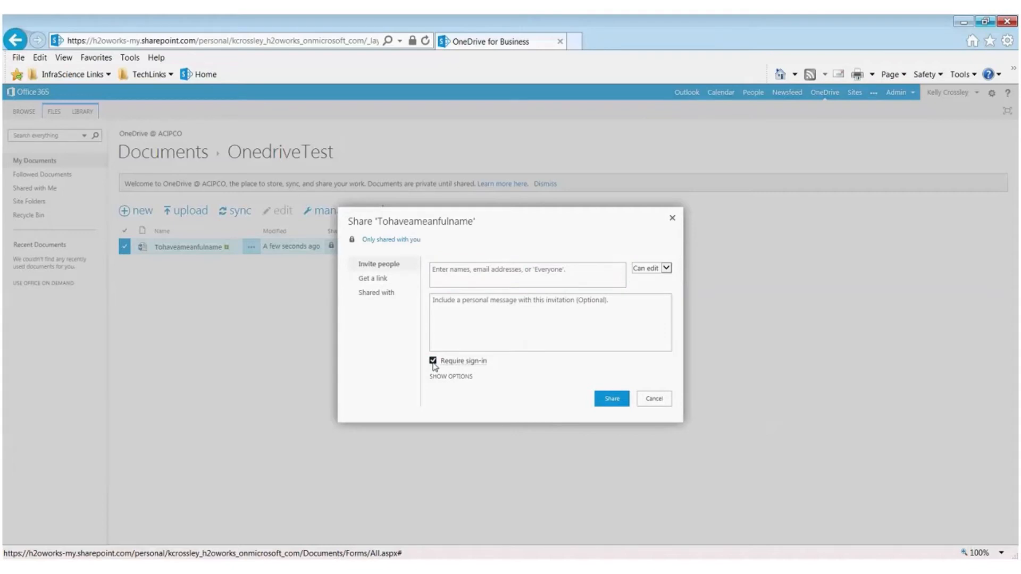
click(433, 362)
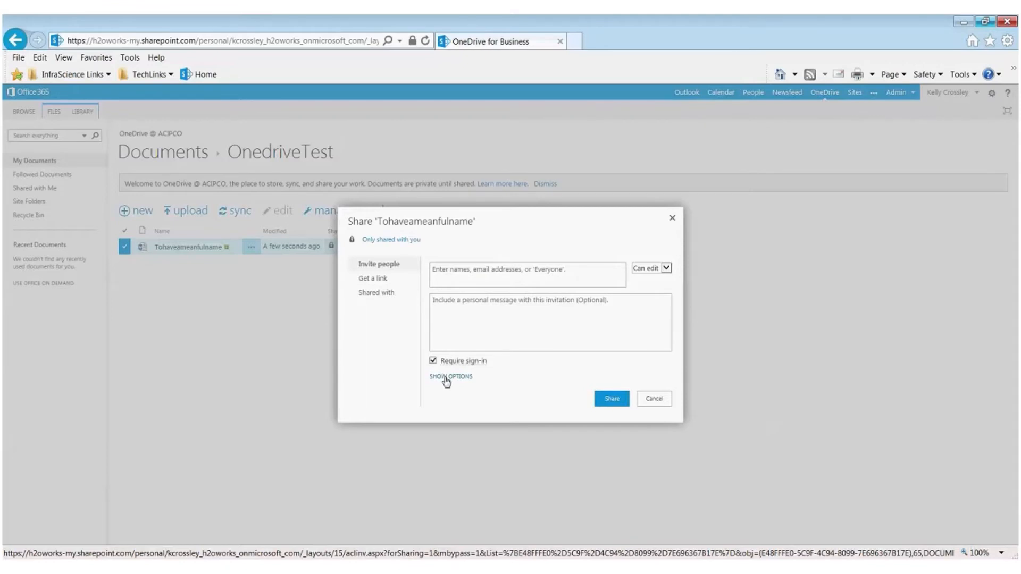
click(446, 379)
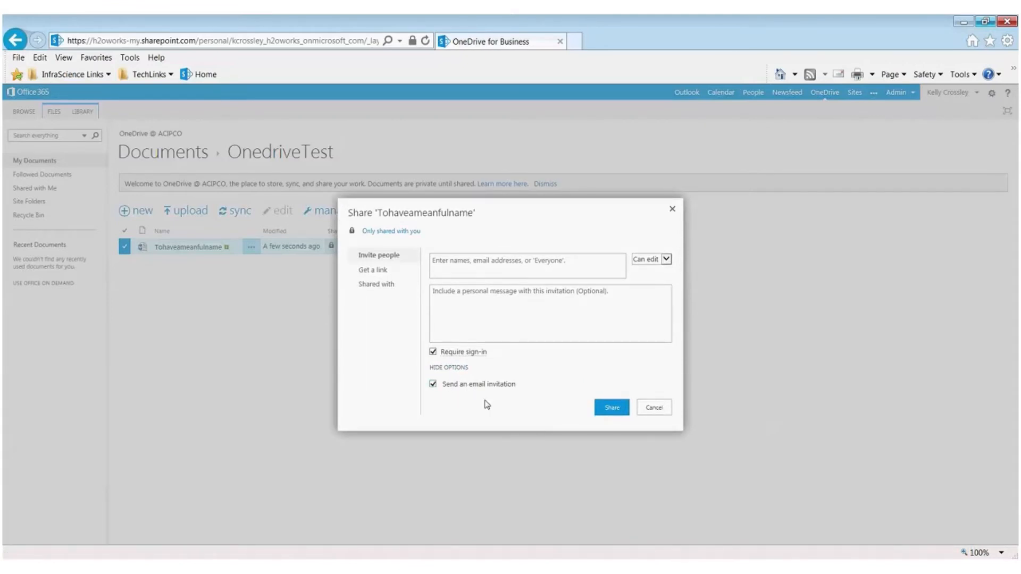
click(655, 412)
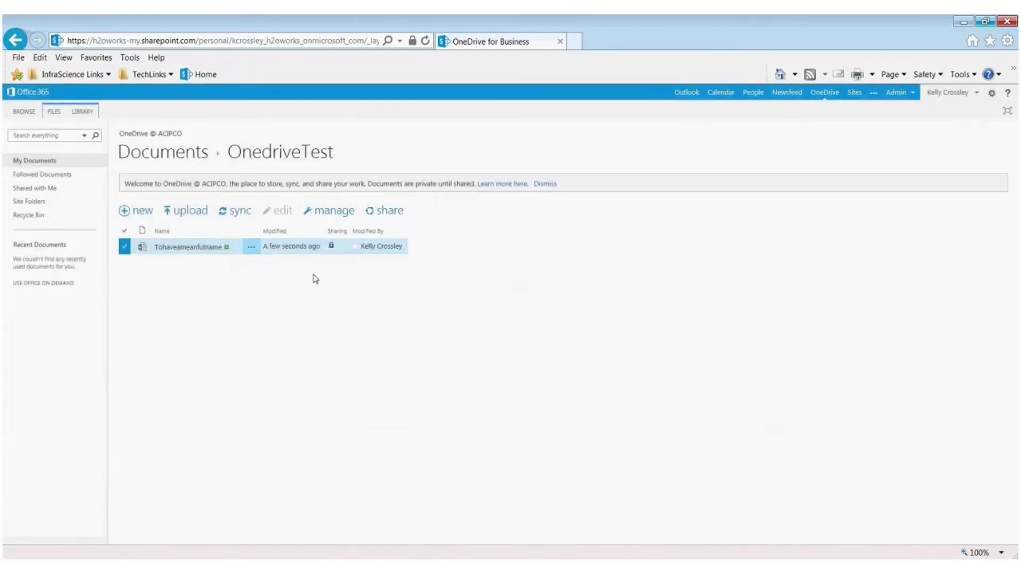
Step: Follow the Tohaveameanfulname document and examine its version history
click(251, 247)
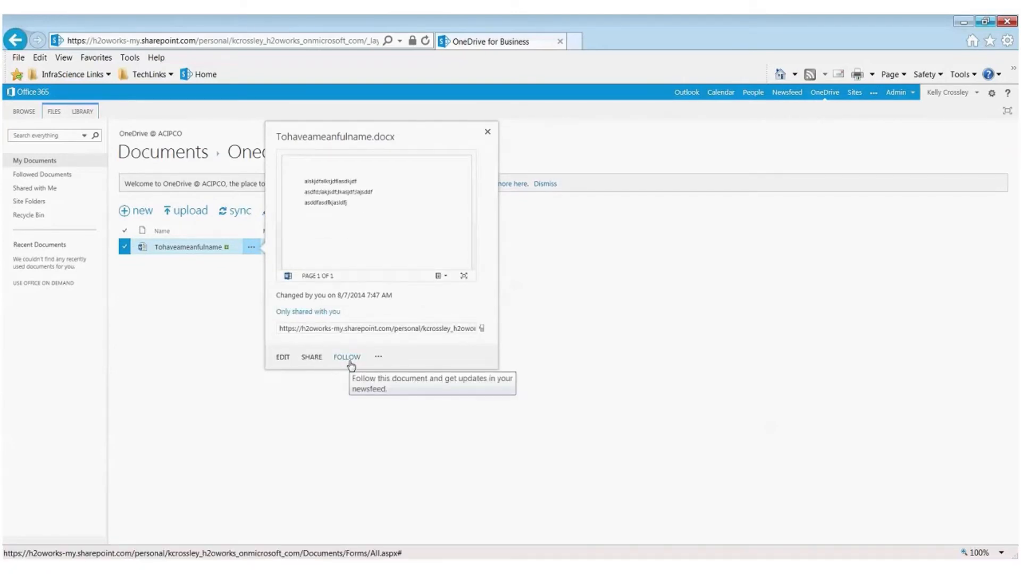
click(349, 359)
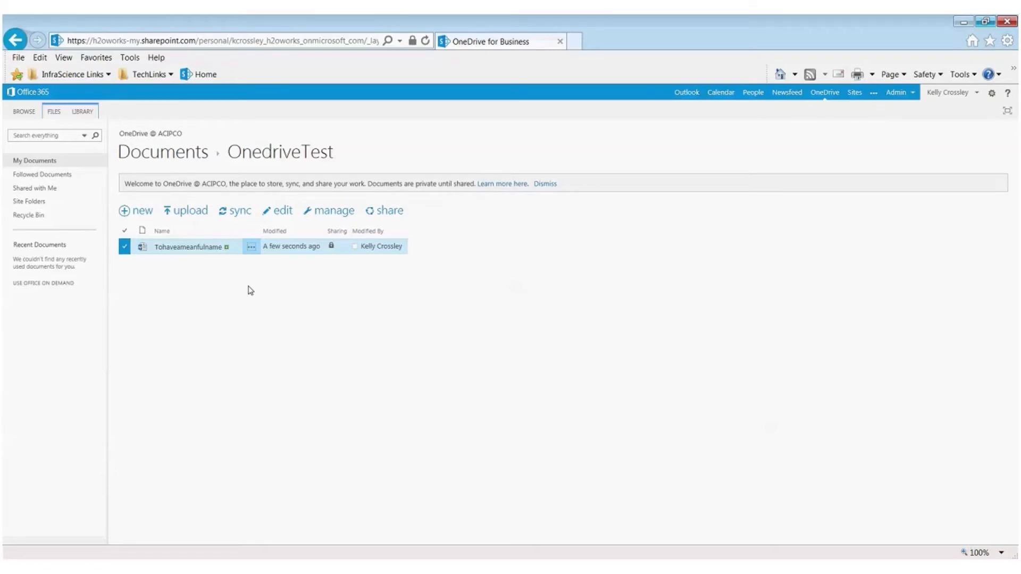
click(252, 249)
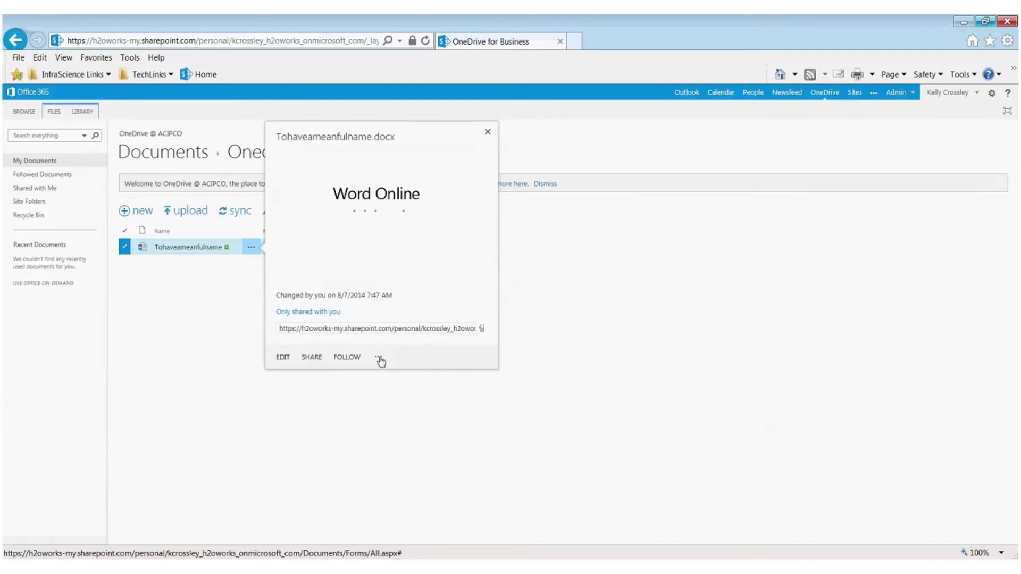
click(379, 358)
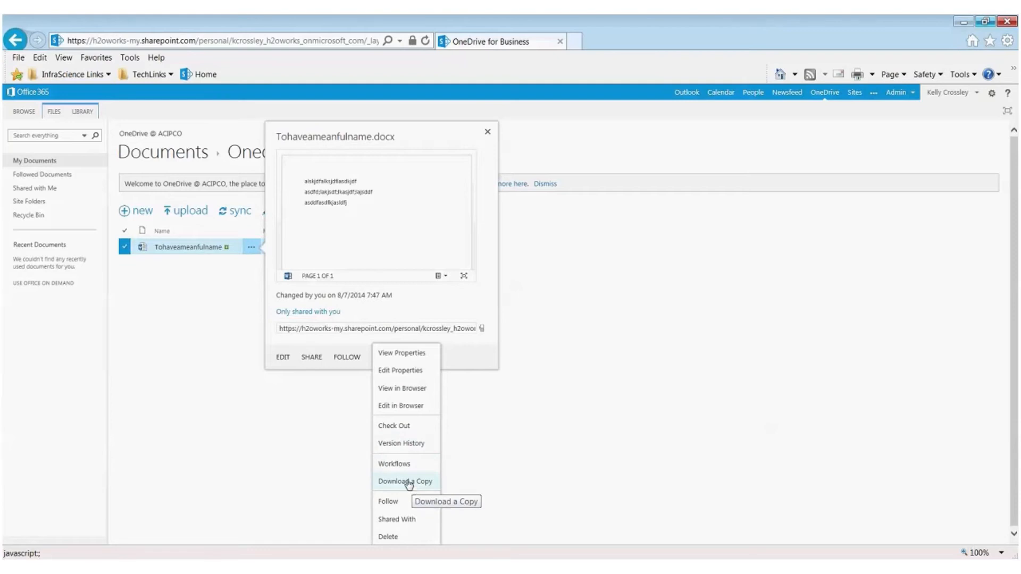
click(400, 445)
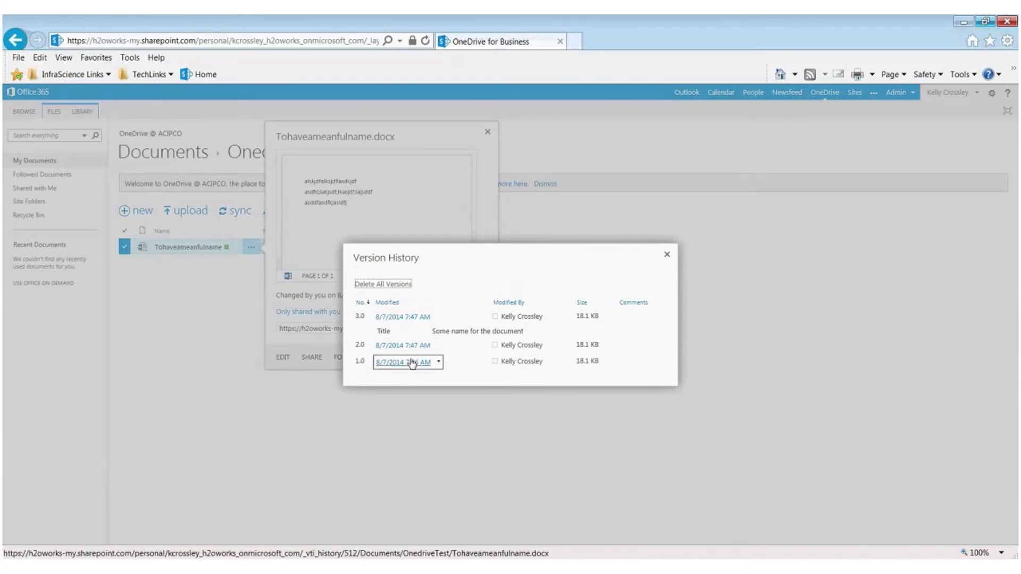
click(668, 257)
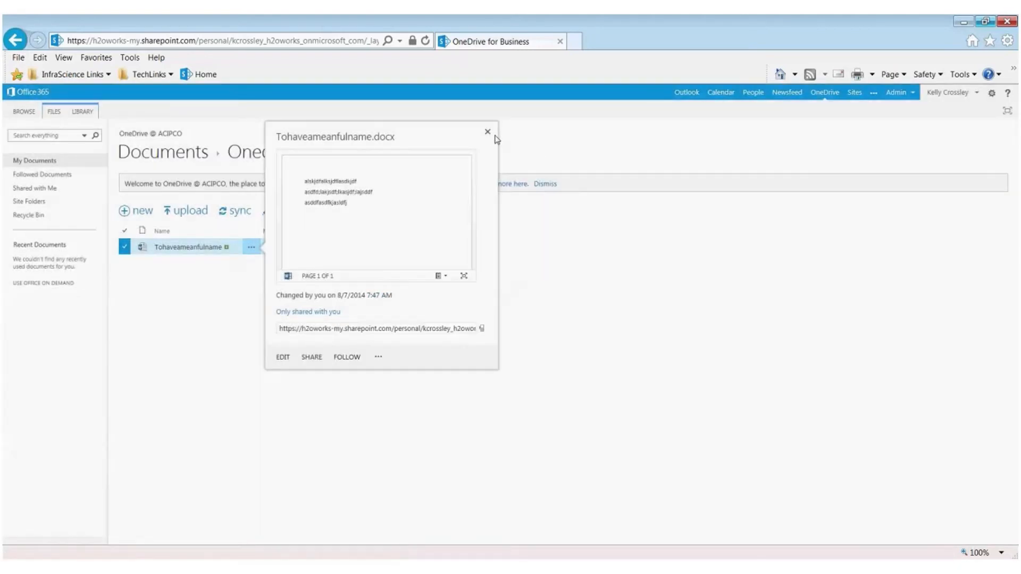
click(488, 131)
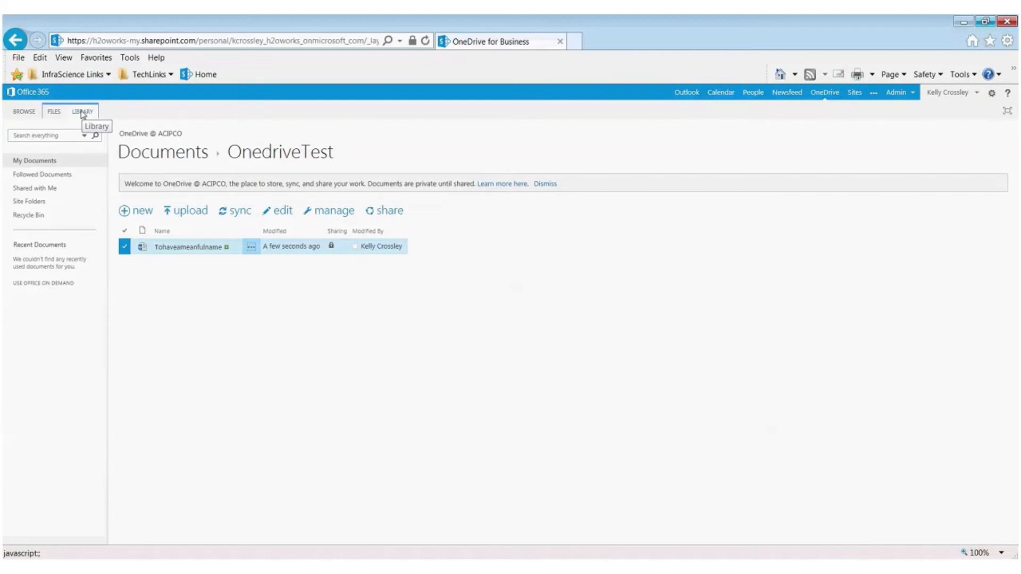
Step: Set the Documents library's versioning settings to No versioning and save them
click(58, 113)
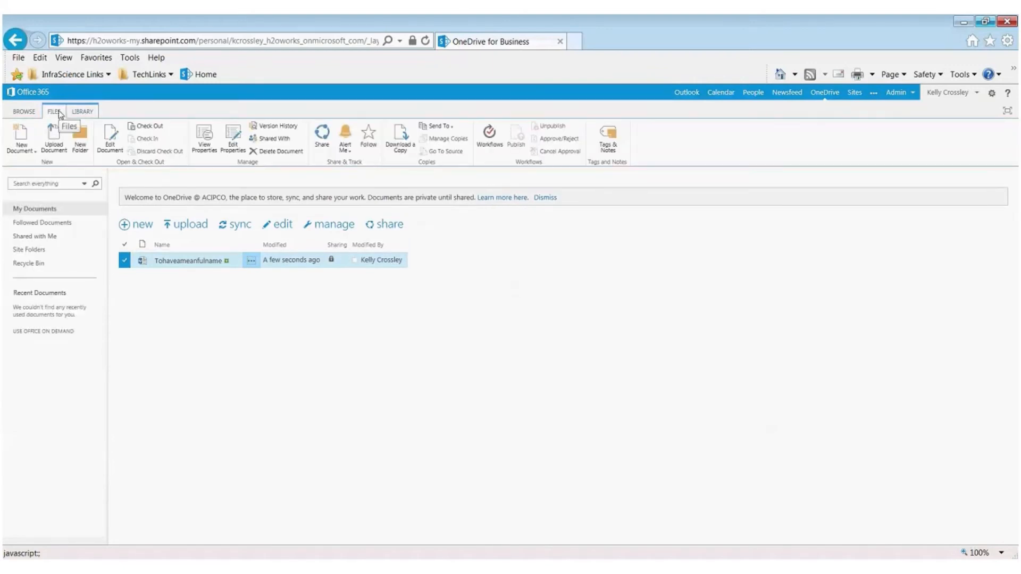
click(80, 114)
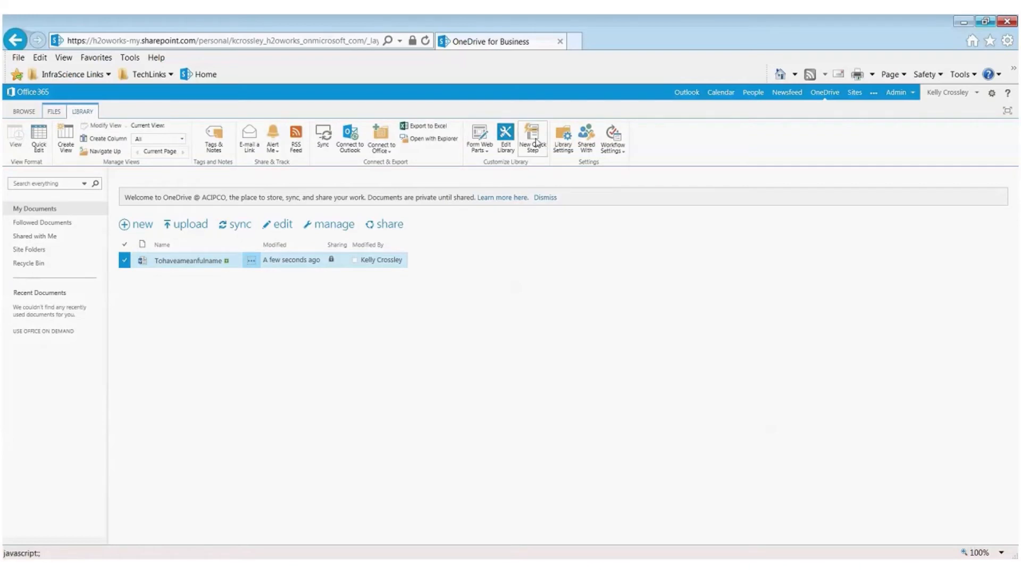
click(568, 137)
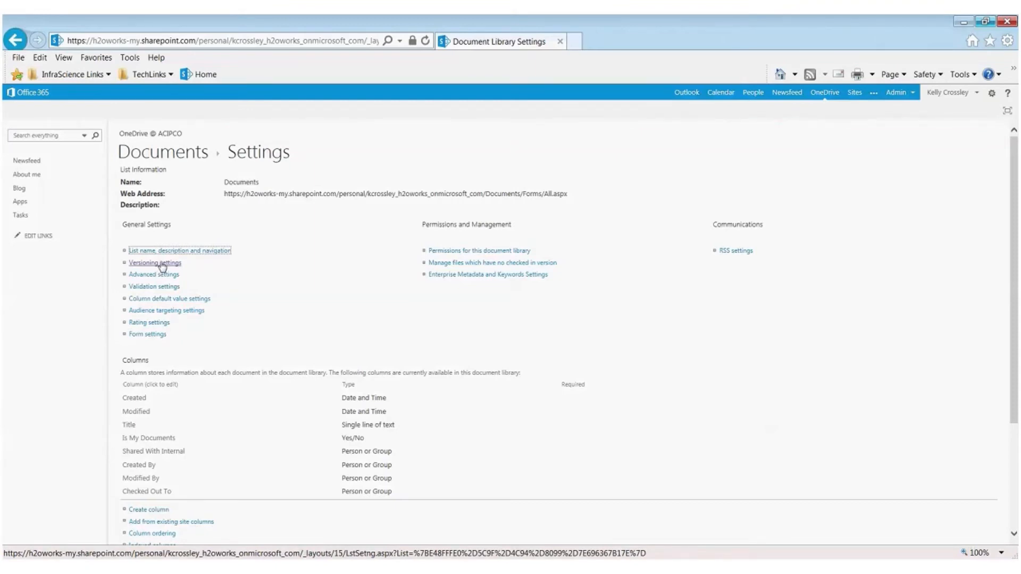
click(162, 264)
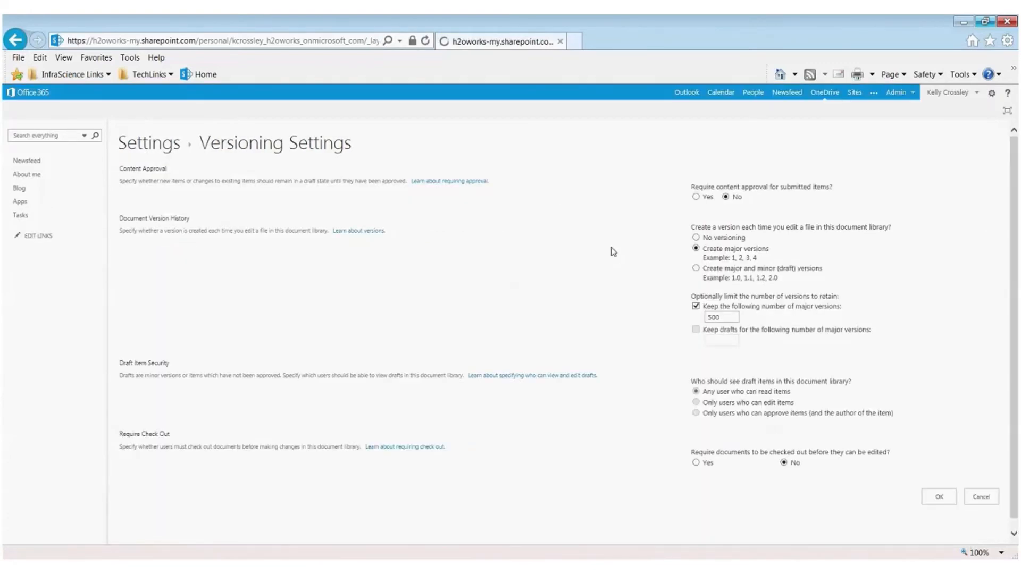
click(695, 238)
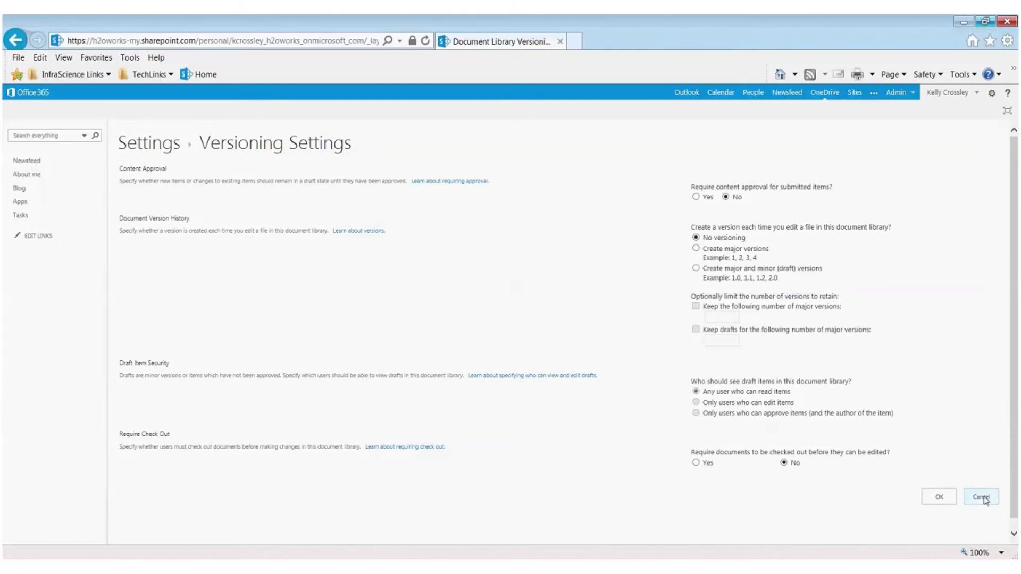
click(939, 499)
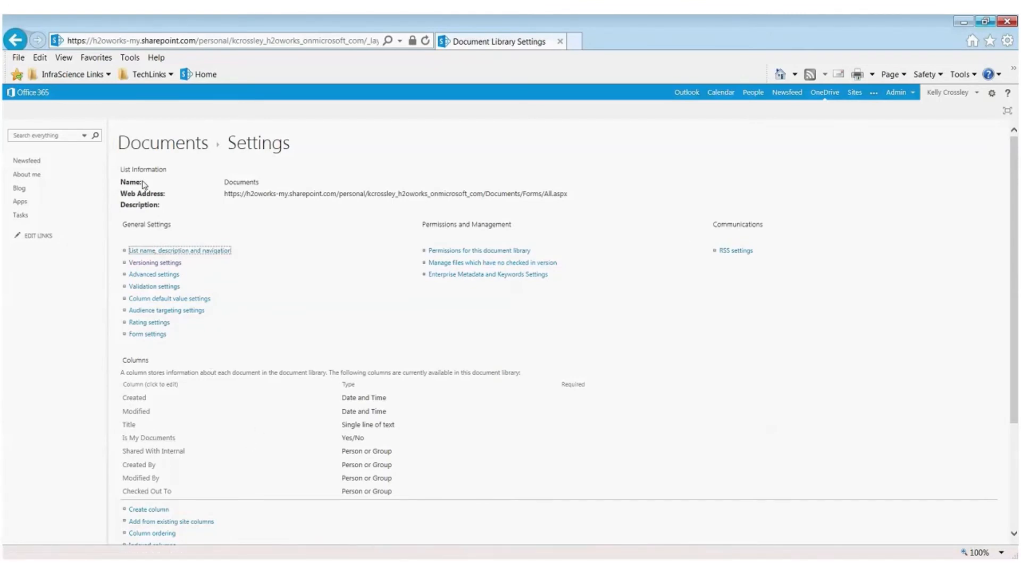
Step: Return to the OnedriveTest folder and check the details card of Tohaveameanfulname
click(15, 40)
click(15, 41)
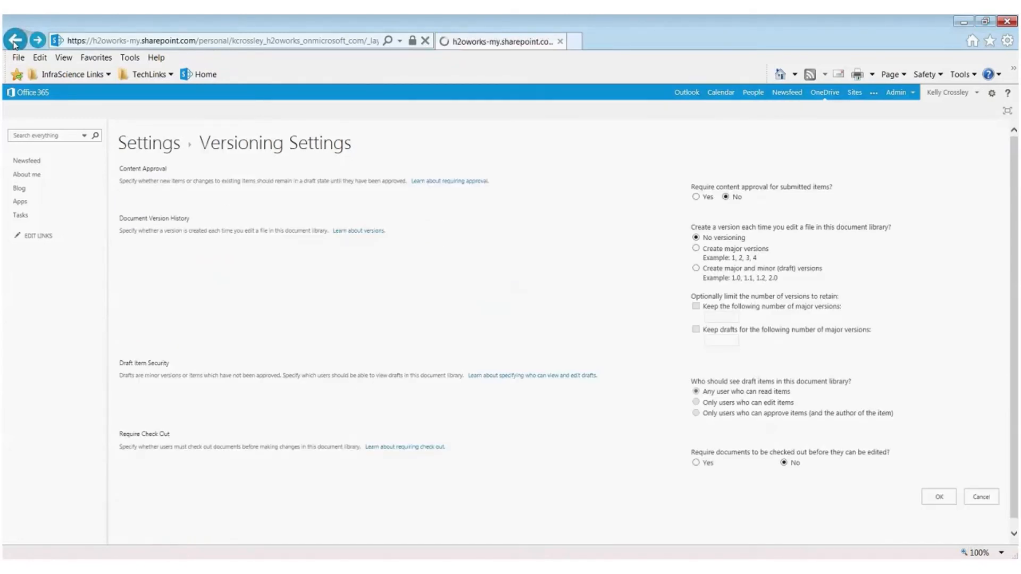
click(15, 40)
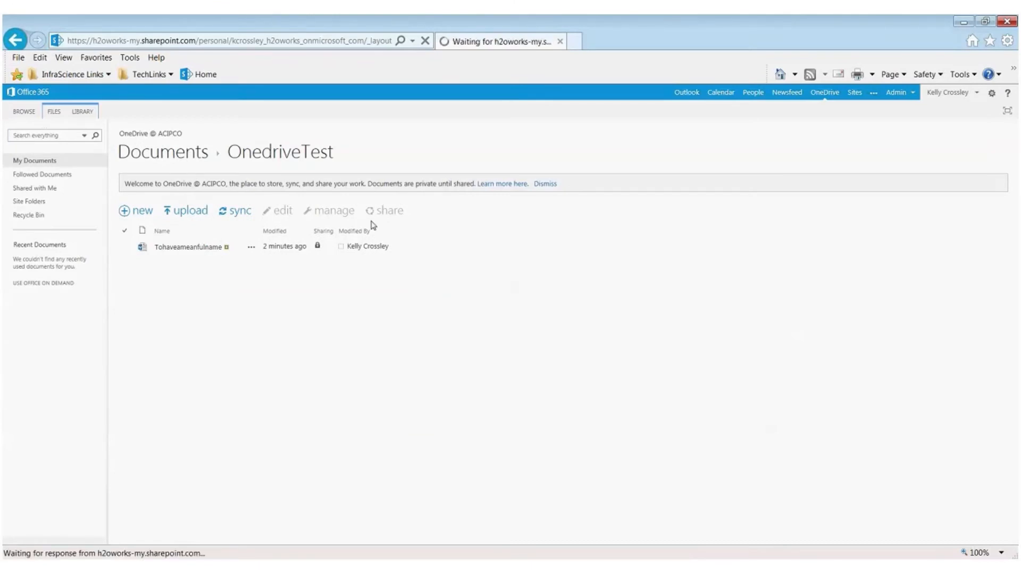
click(260, 247)
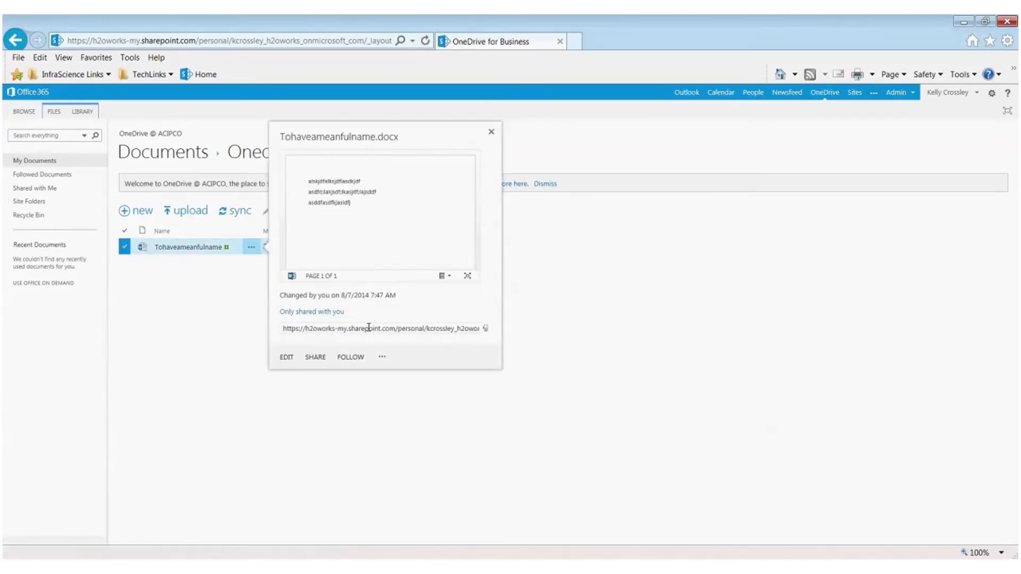
click(492, 136)
Step: Try to upload a document to the OnedriveTest folder
click(191, 210)
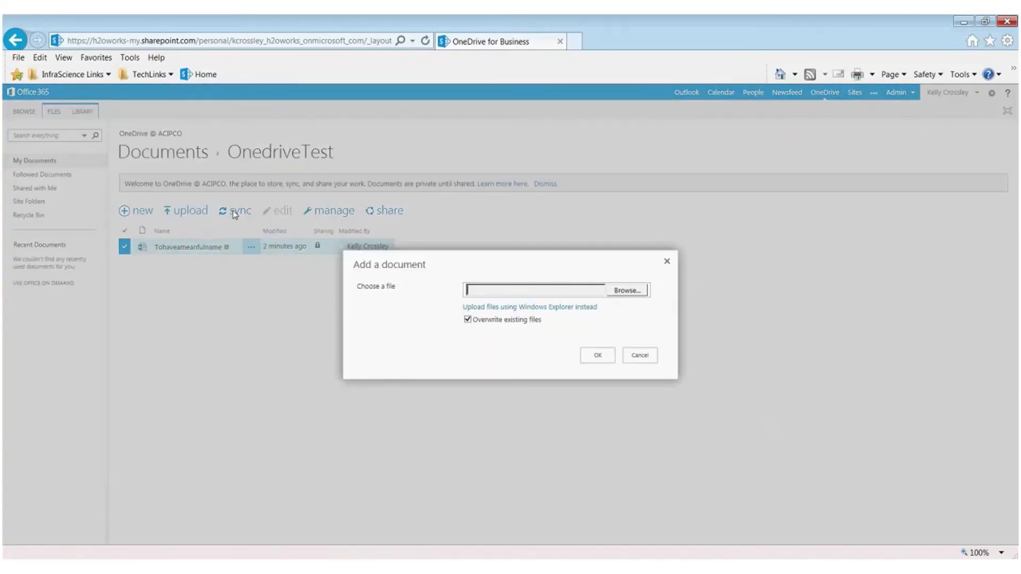
click(625, 291)
click(604, 358)
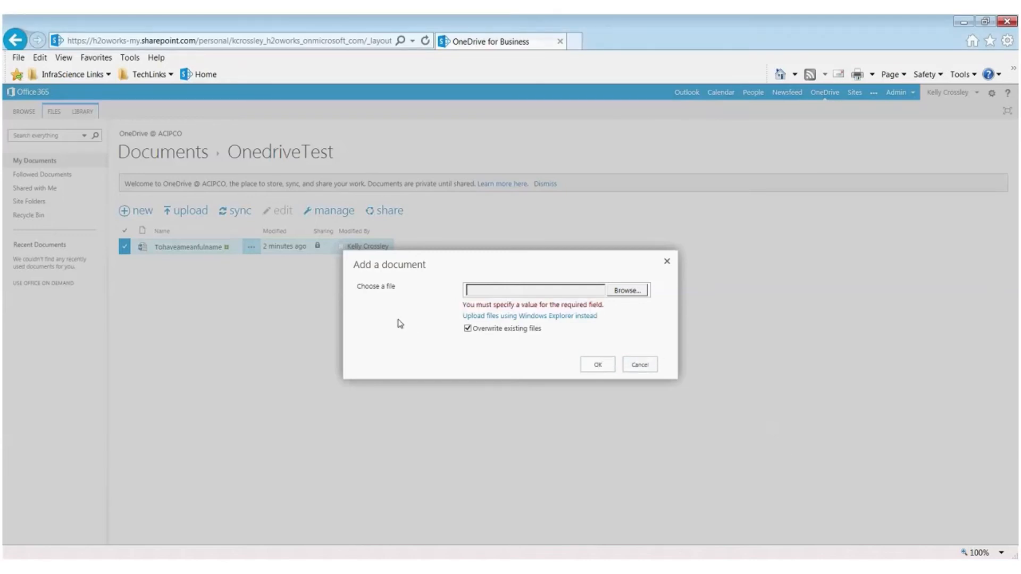
click(646, 364)
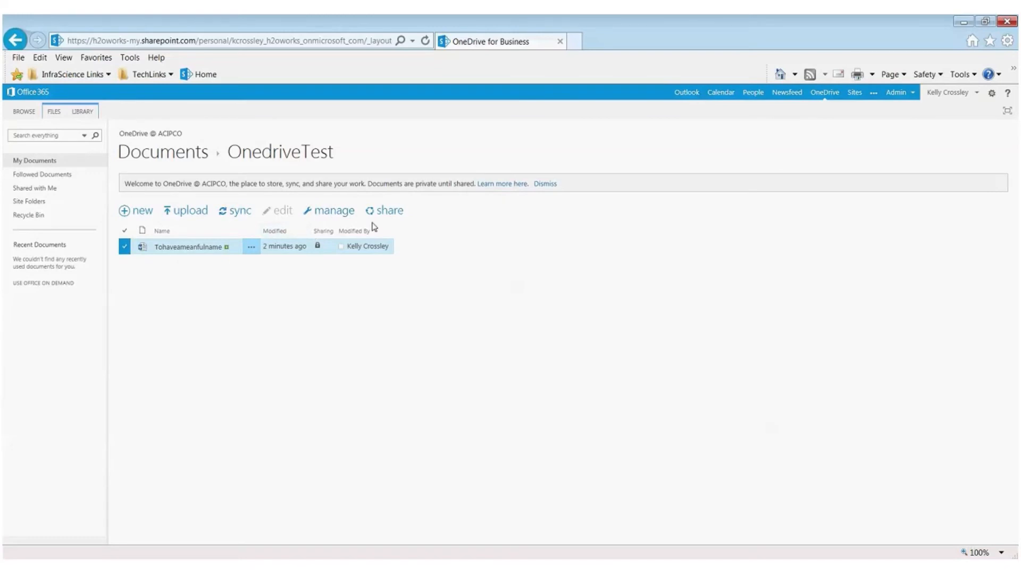
Step: Examine the document's management options and open the OneDrive for Business app download page from the sync options
click(334, 213)
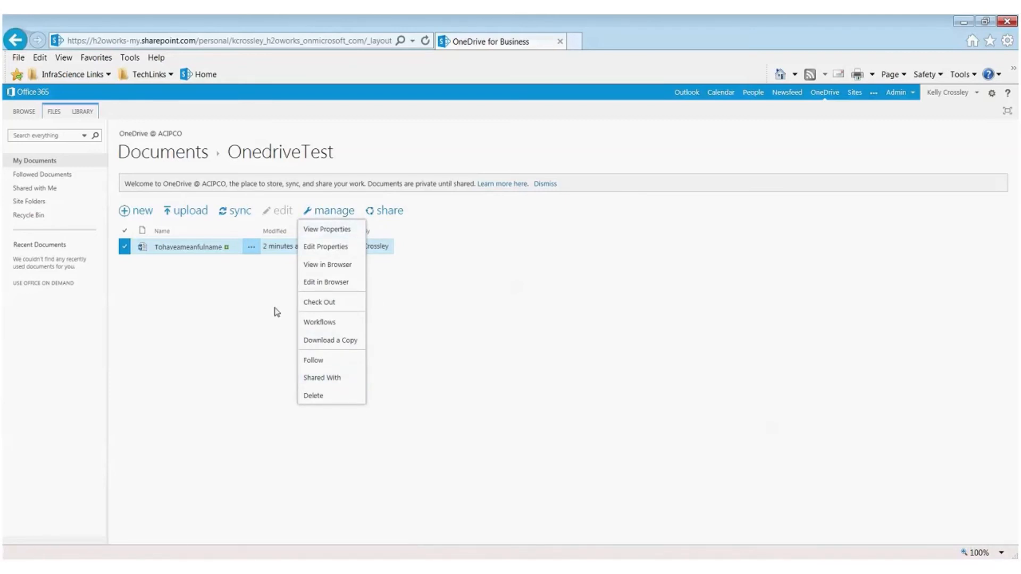
click(234, 212)
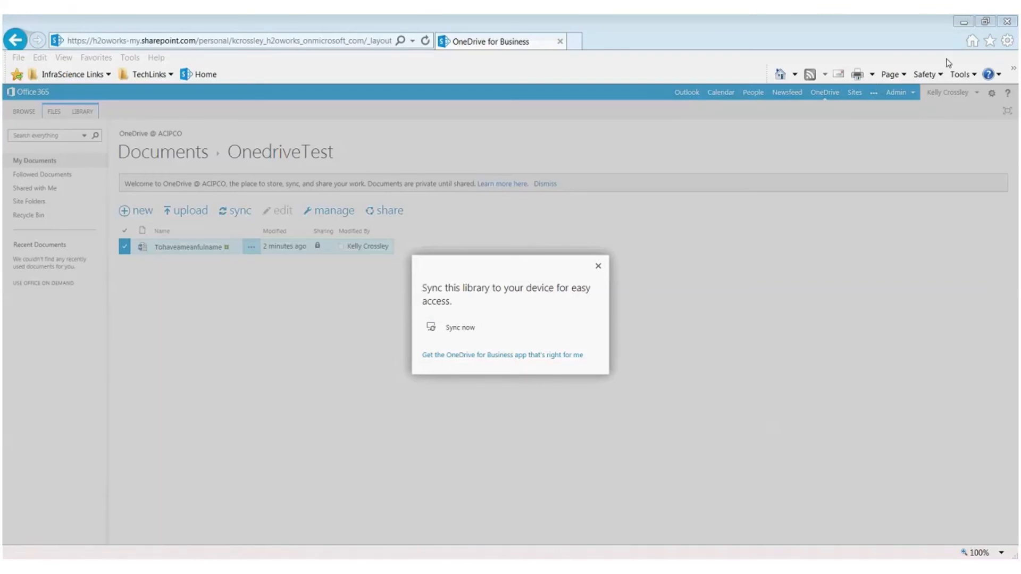
click(527, 355)
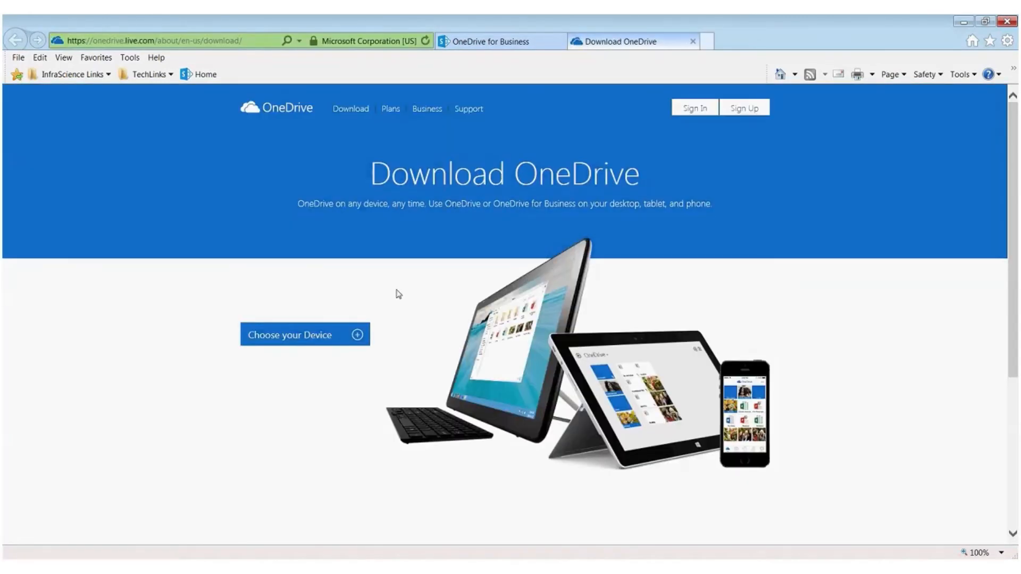
Step: Choose PC | Mac as the device and try the OneDrive for Windows download for Windows Vista, 7 & 8
click(307, 339)
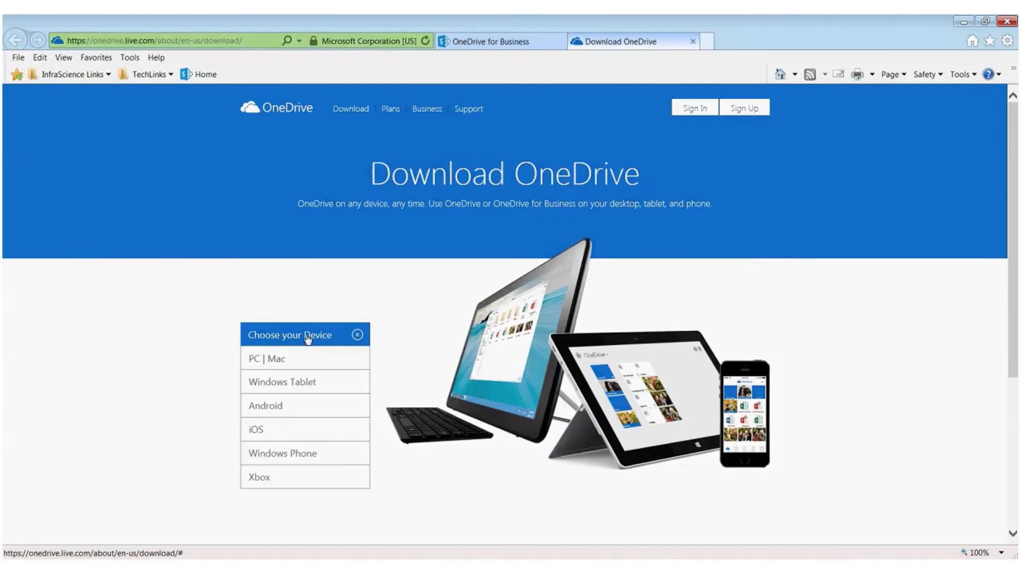
click(274, 360)
scroll(362, 416, down, 3)
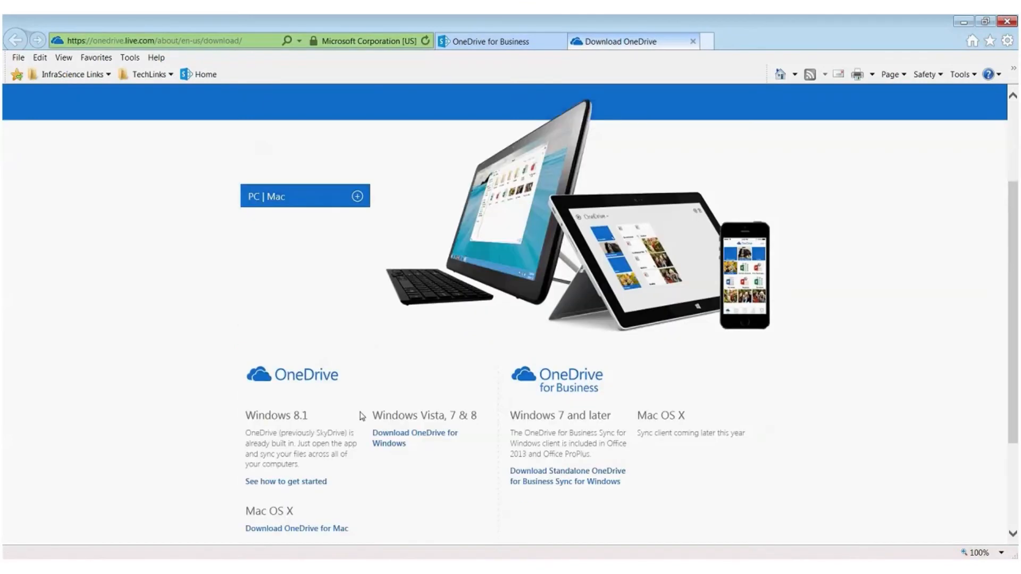
scroll(361, 416, down, 1)
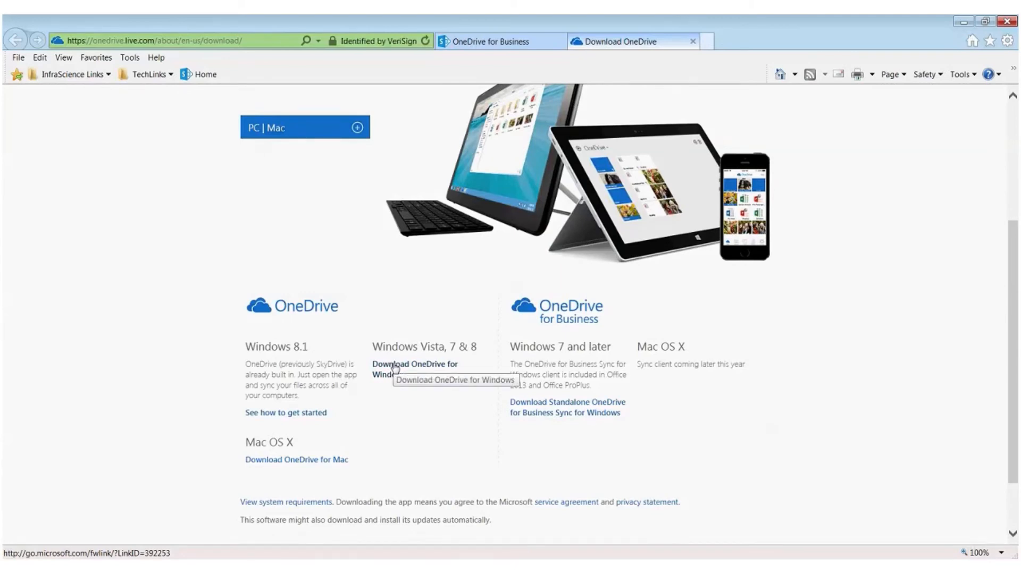
click(394, 367)
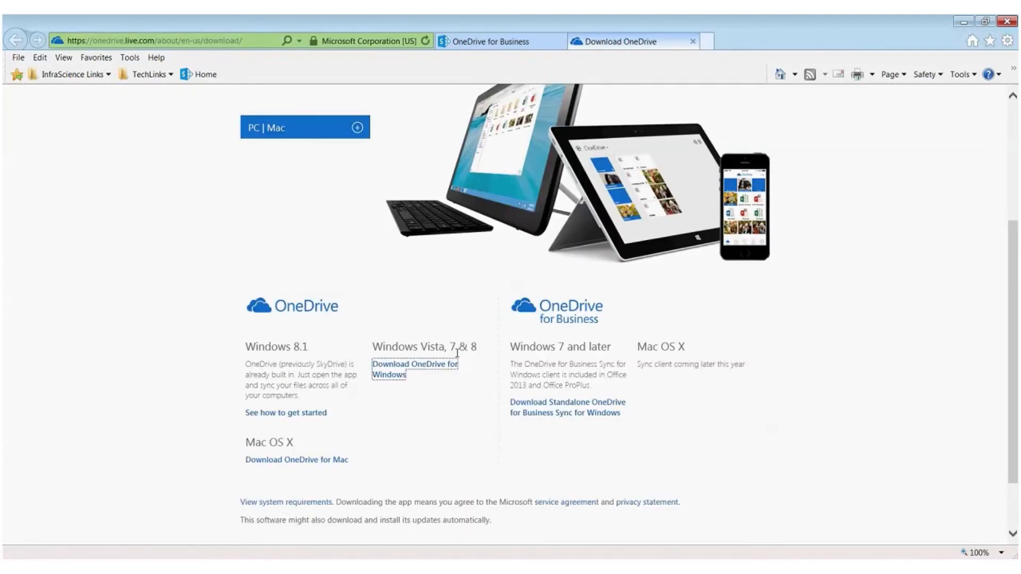
scroll(288, 501, down, 1)
click(692, 546)
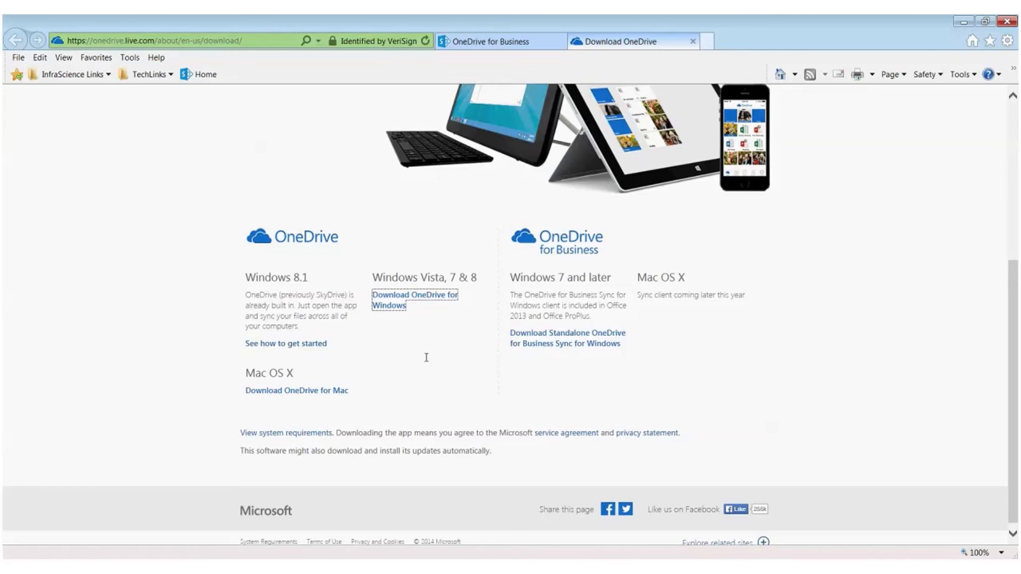
scroll(524, 345, down, 1)
scroll(443, 352, up, 1)
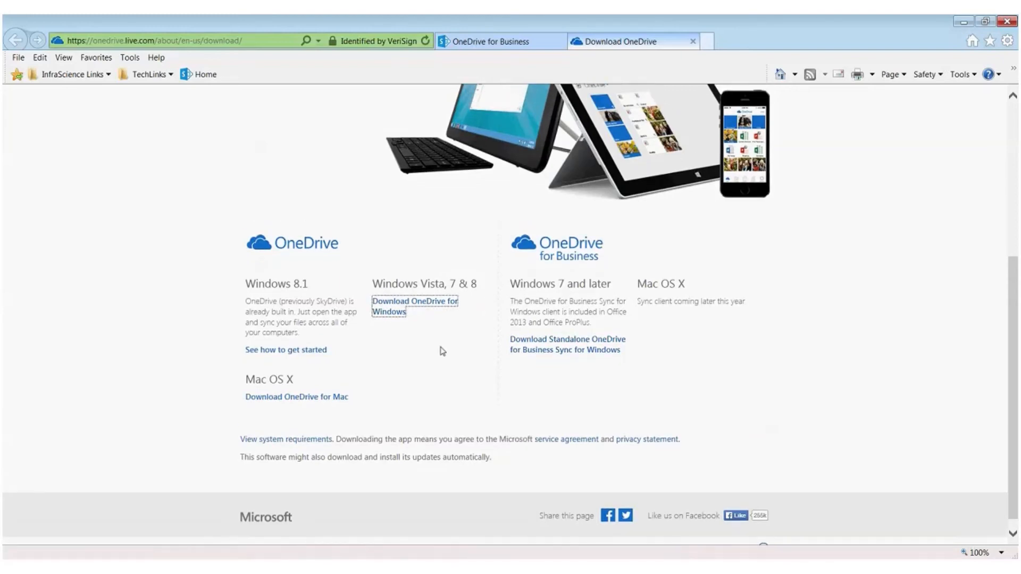
Step: Retry the OneDrive for Windows download for Windows Vista, 7 & 8, and return to the OnedriveTest folder
scroll(443, 351, up, 3)
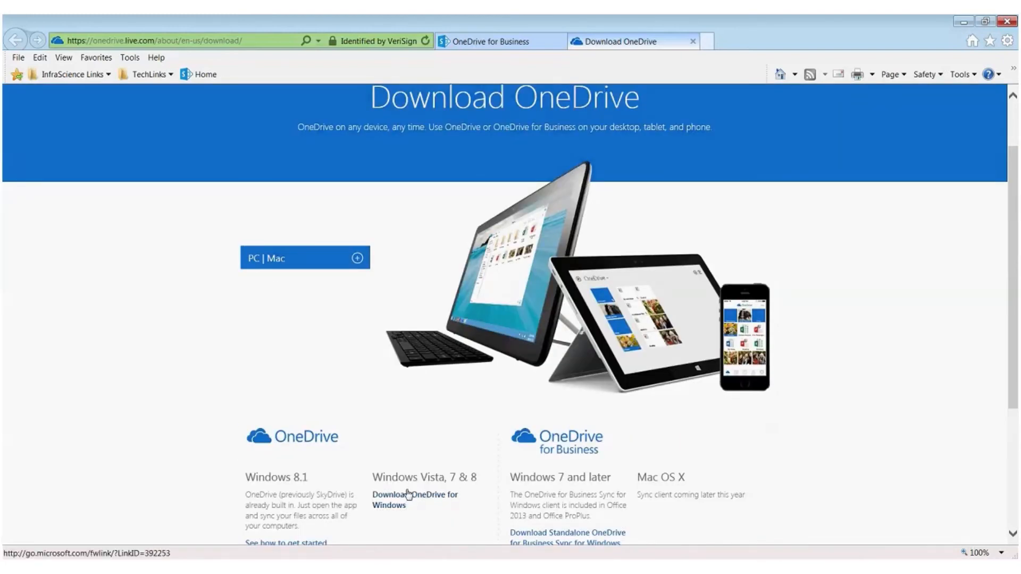
click(408, 494)
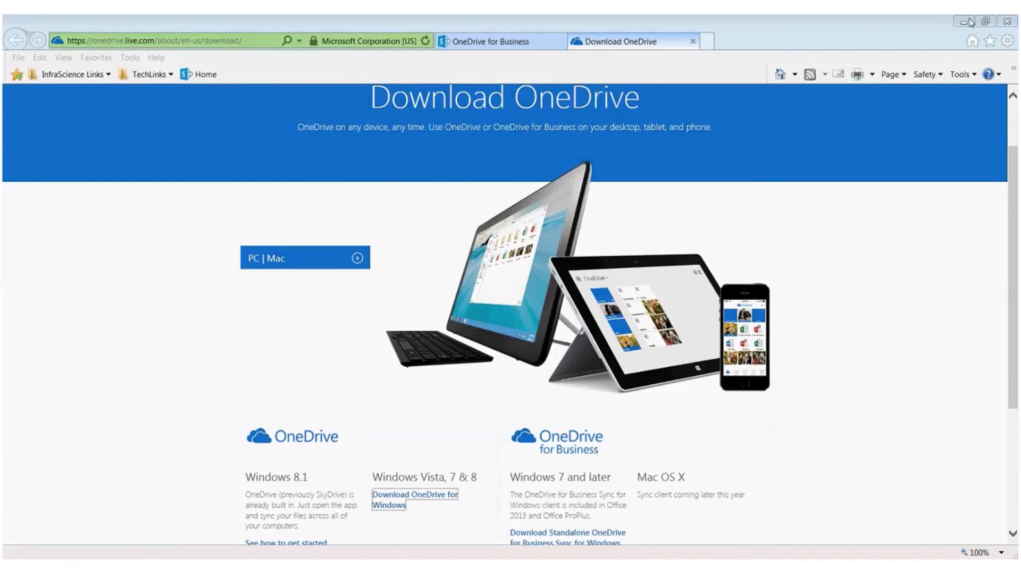
scroll(620, 216, up, 3)
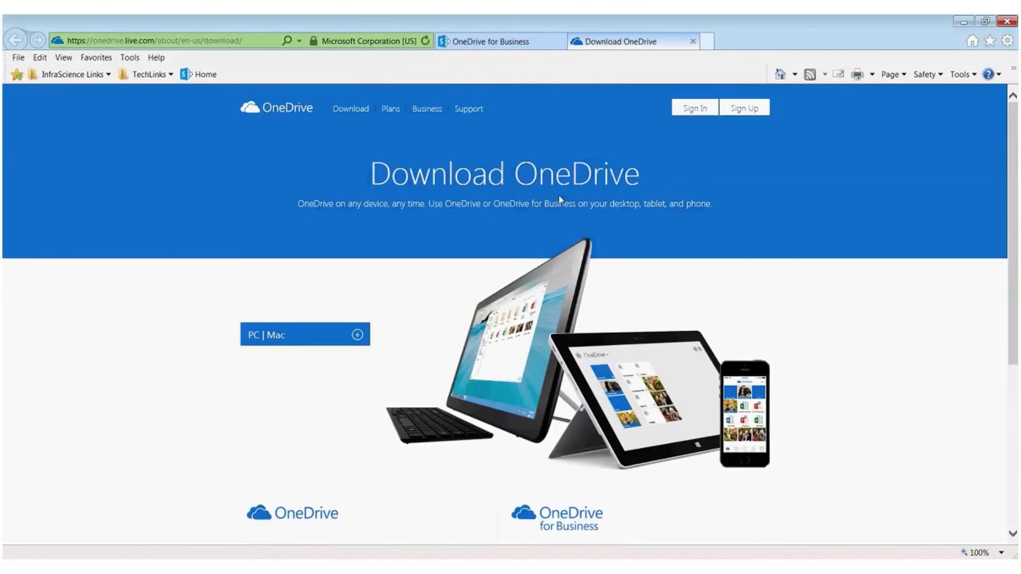
click(497, 42)
click(598, 268)
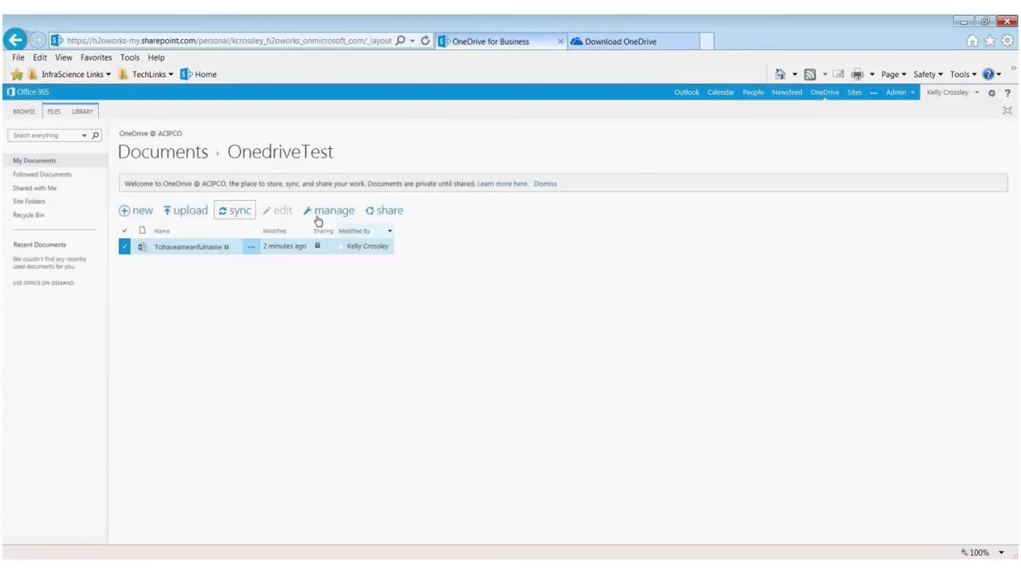
Step: View the properties of the Tohaveameanfulname document and go back to the OnedriveTest folder
click(53, 112)
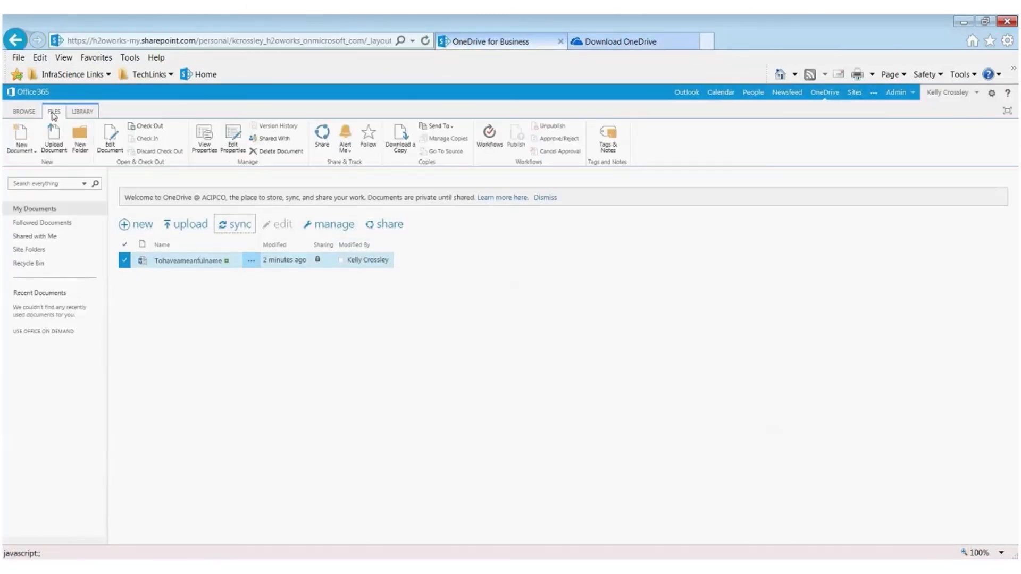
click(205, 134)
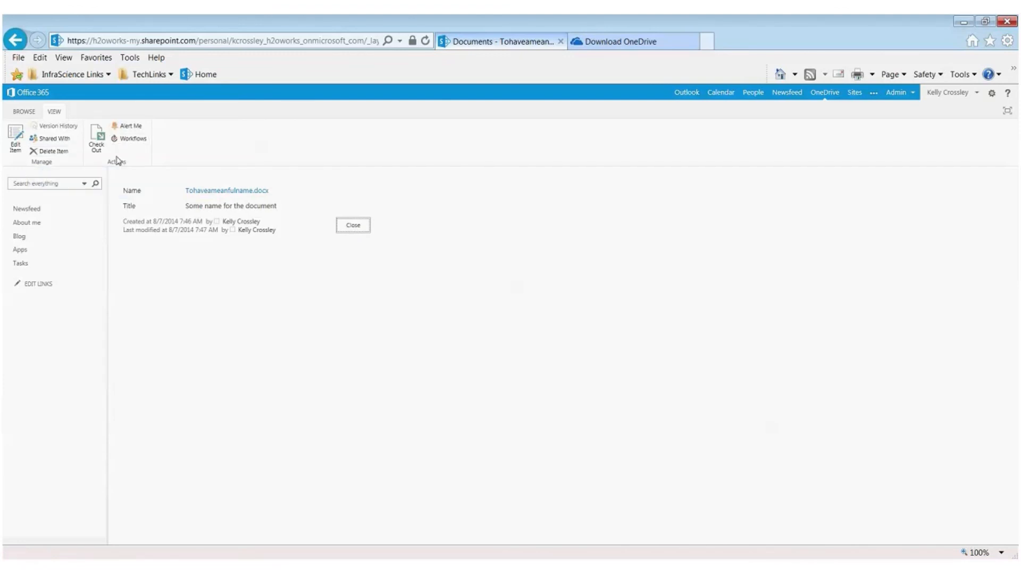
click(15, 41)
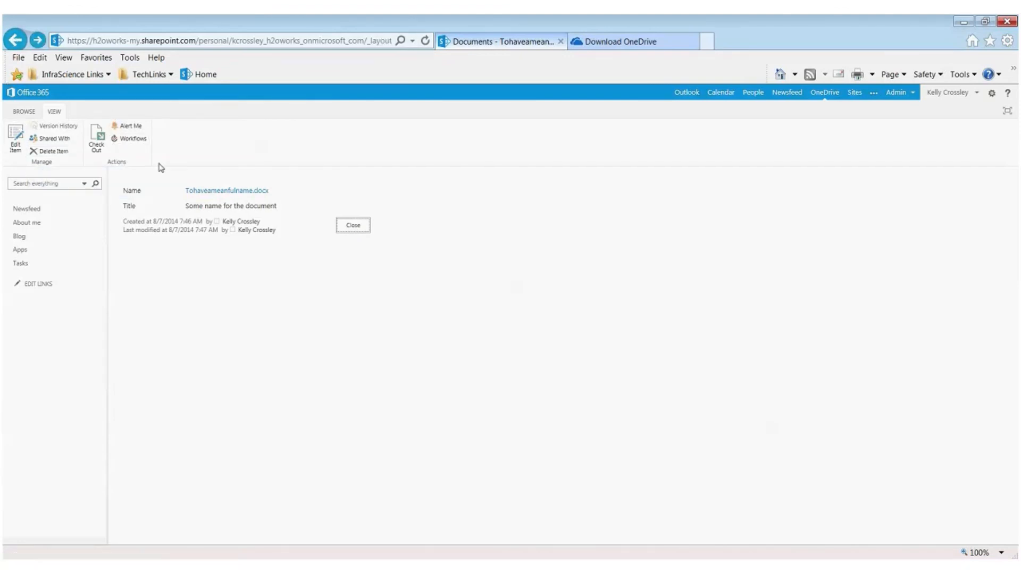
Step: Examine the file commands and the Alert Me options for the Tohaveameanfulname document
click(55, 113)
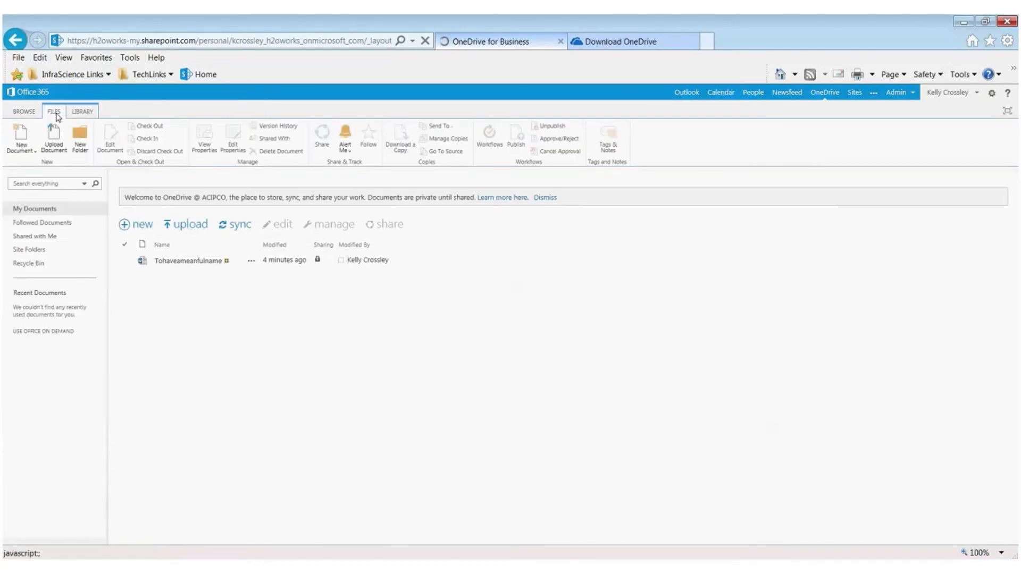
click(345, 146)
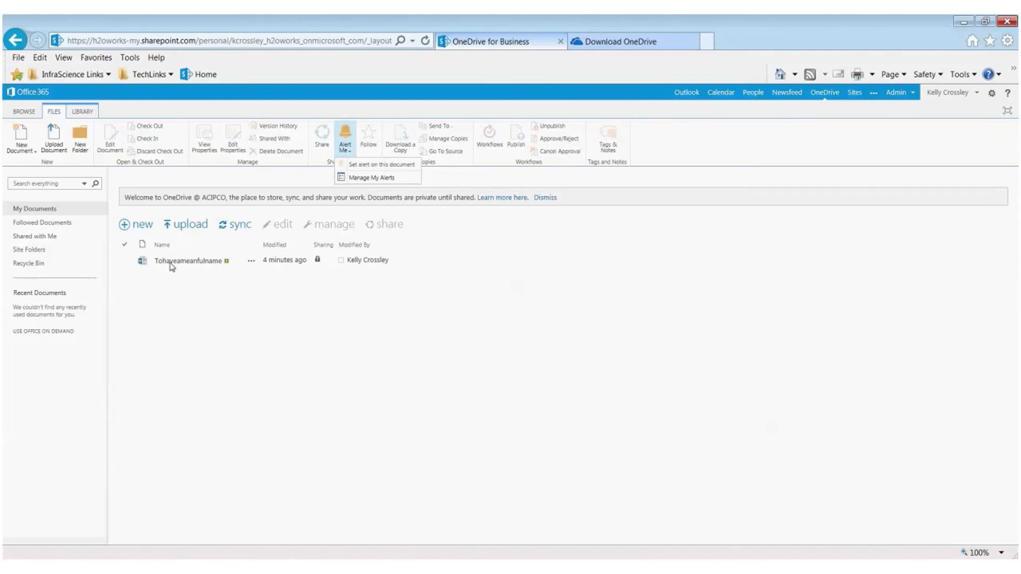
click(122, 260)
click(345, 148)
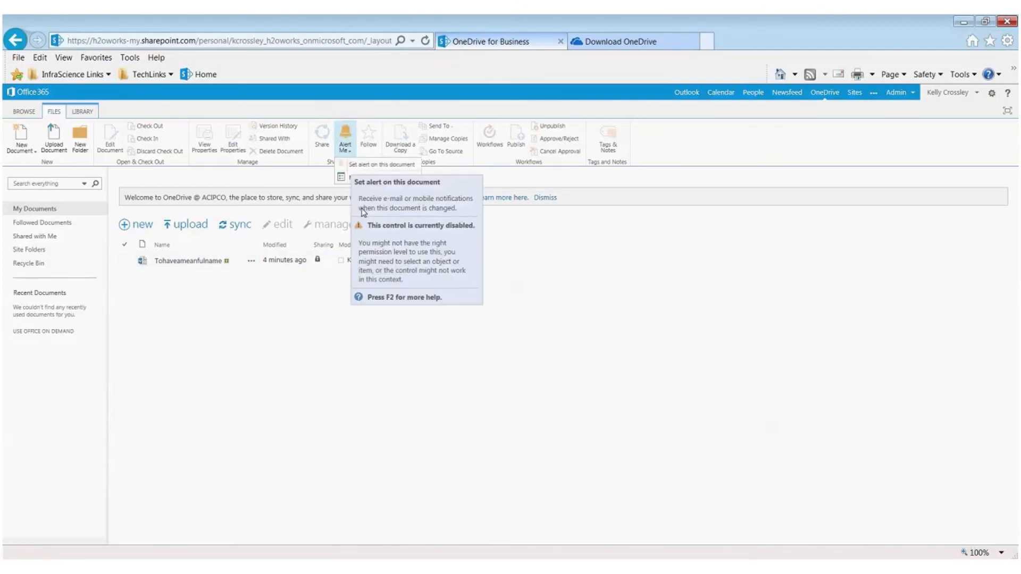
click(511, 275)
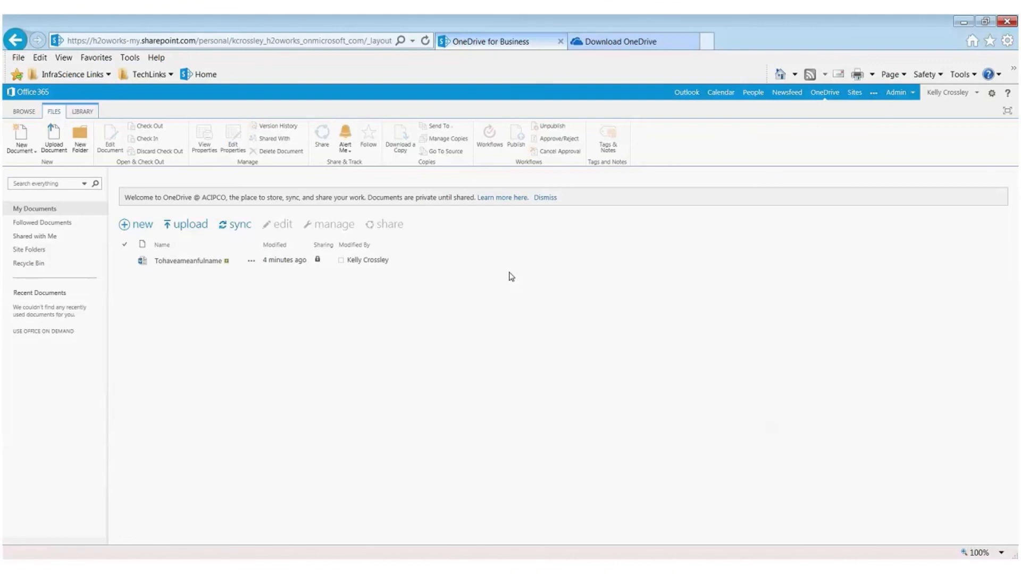
Step: Show the library commands for the OnedriveTest folder
click(75, 112)
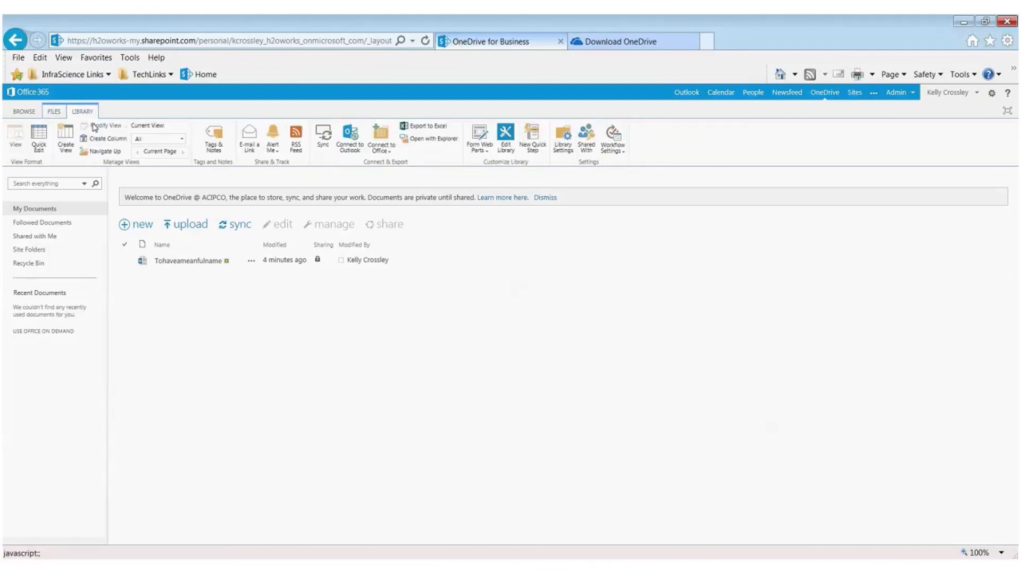